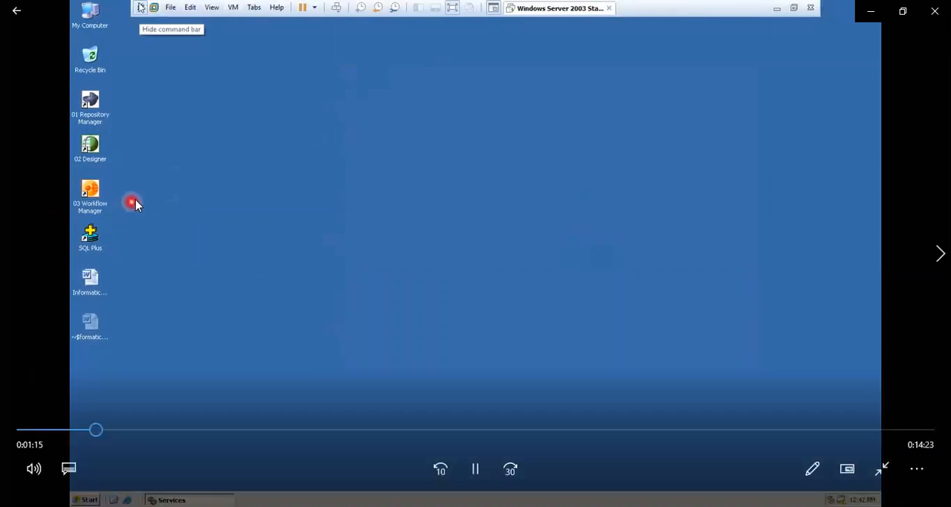
Play the Filter transformation video through the launch of Repository Manager, pausing and resuming around the desktop shortcuts.
left_click(136, 187)
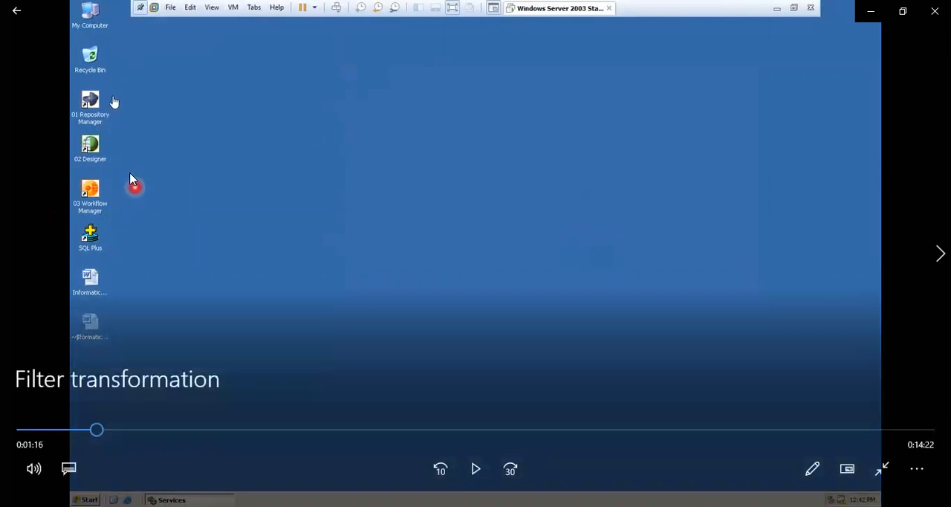
left_click(114, 102)
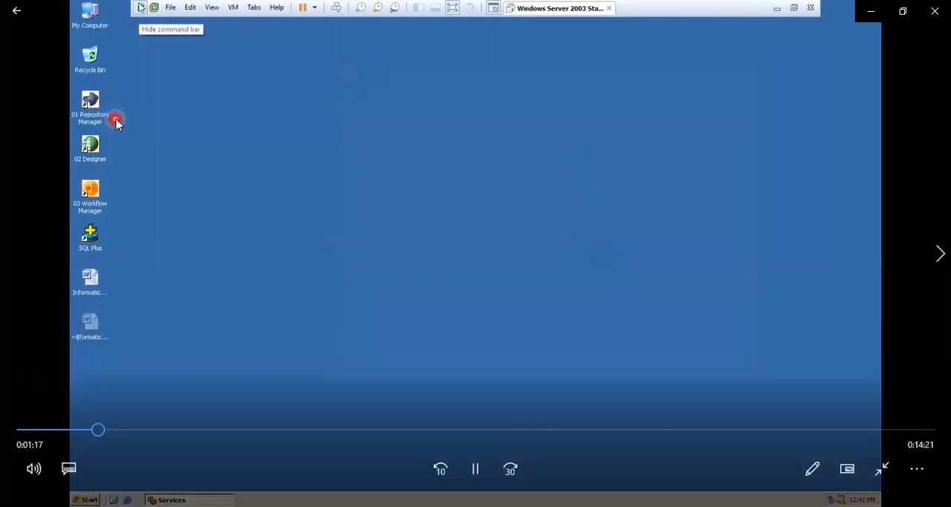
left_click(115, 122)
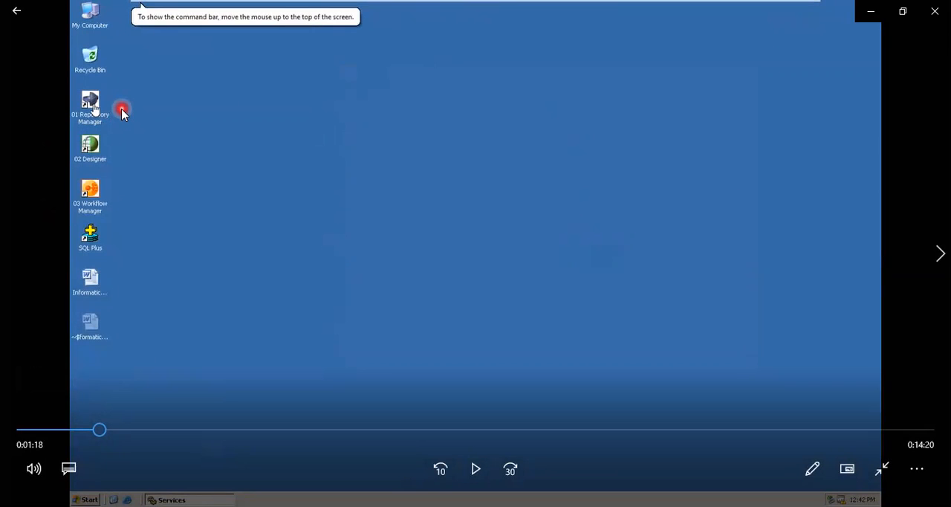
key("space")
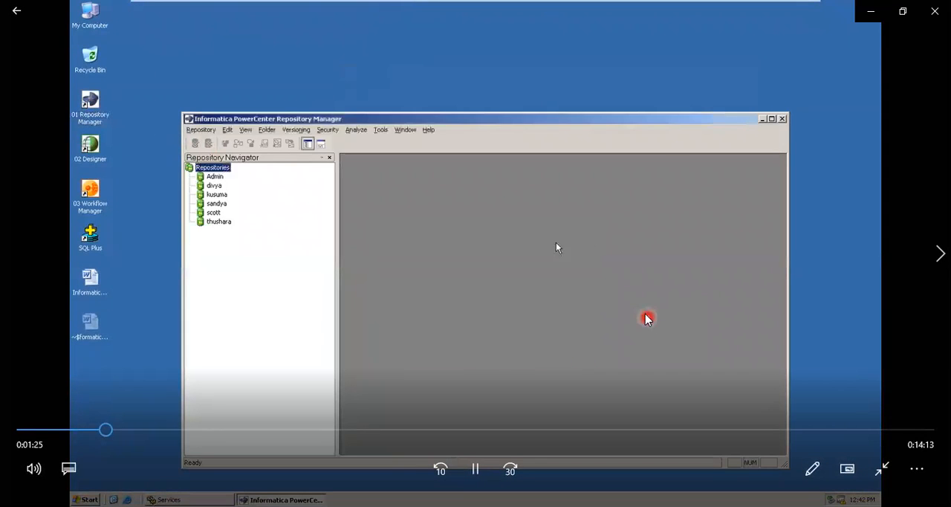
left_click(536, 278)
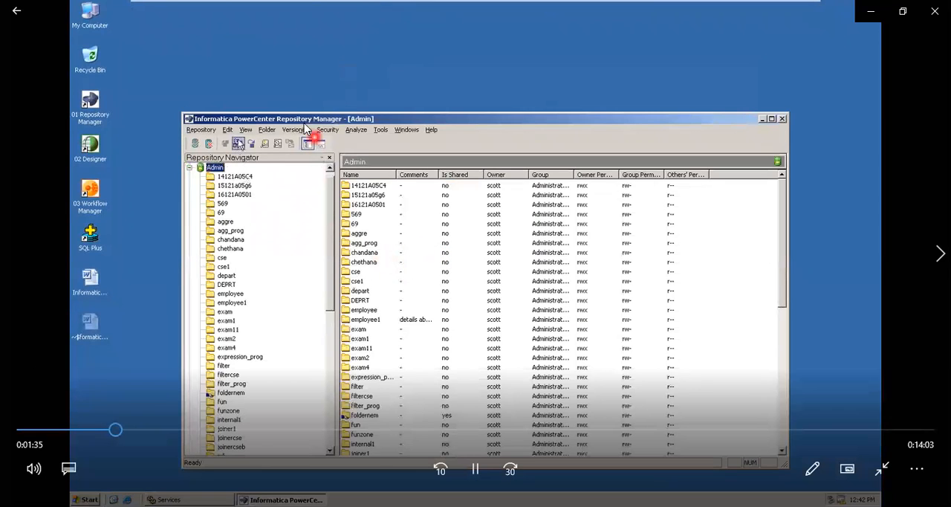
Play the video through the folder creation in the Admin repository, pausing at the creation message and after Repository Manager closes.
key("space")
key("space")
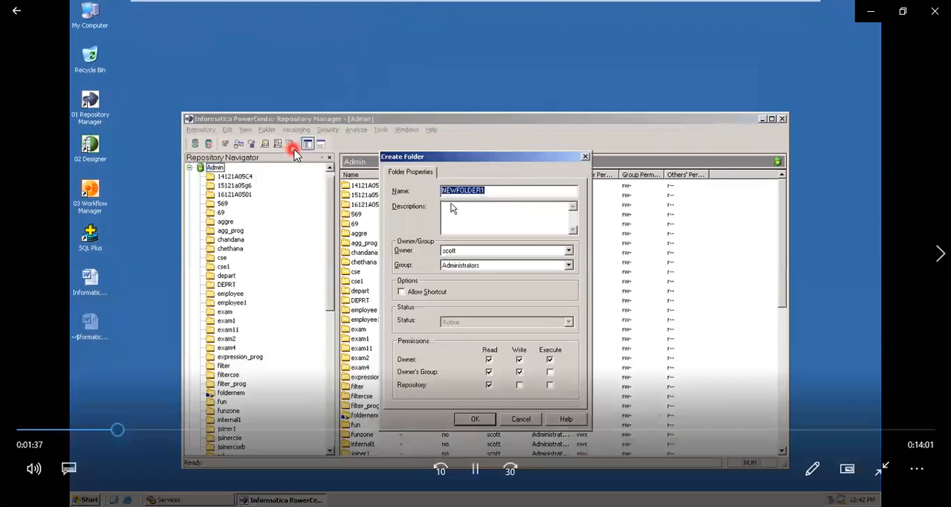
key("space")
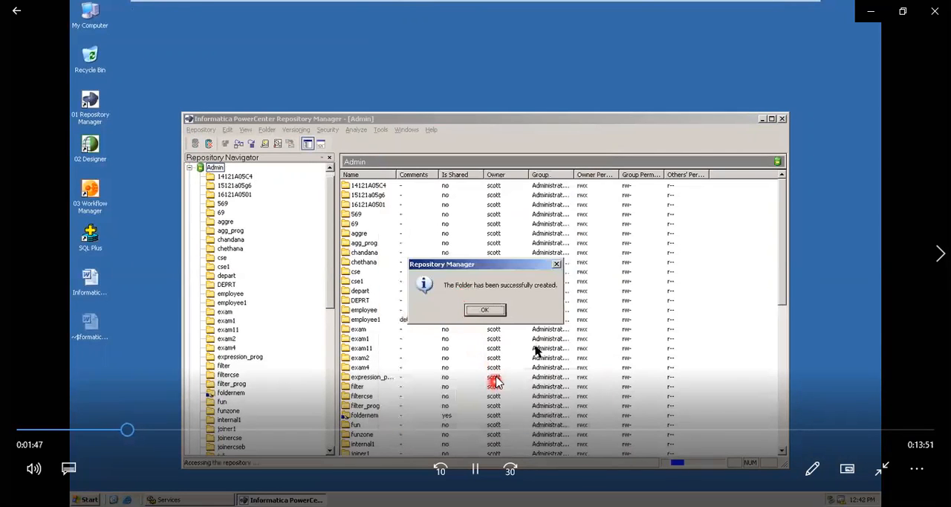
key("space")
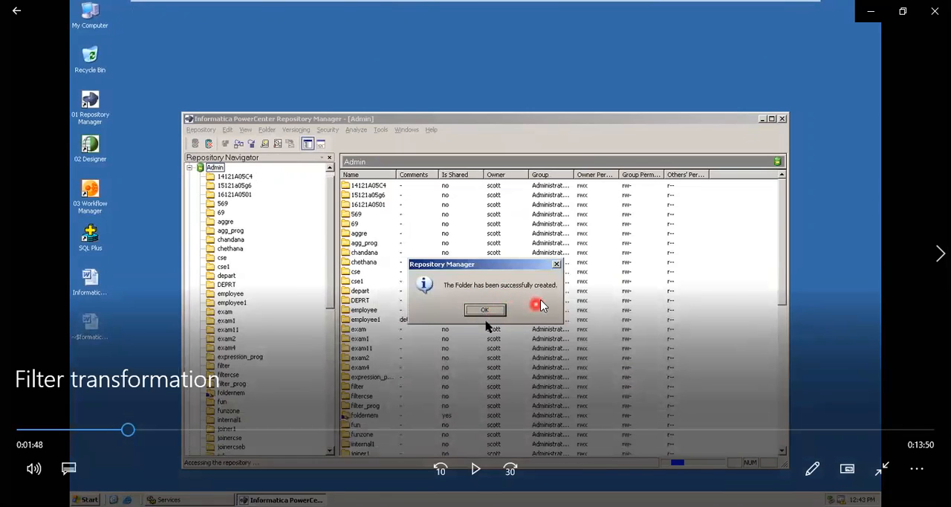
key("space")
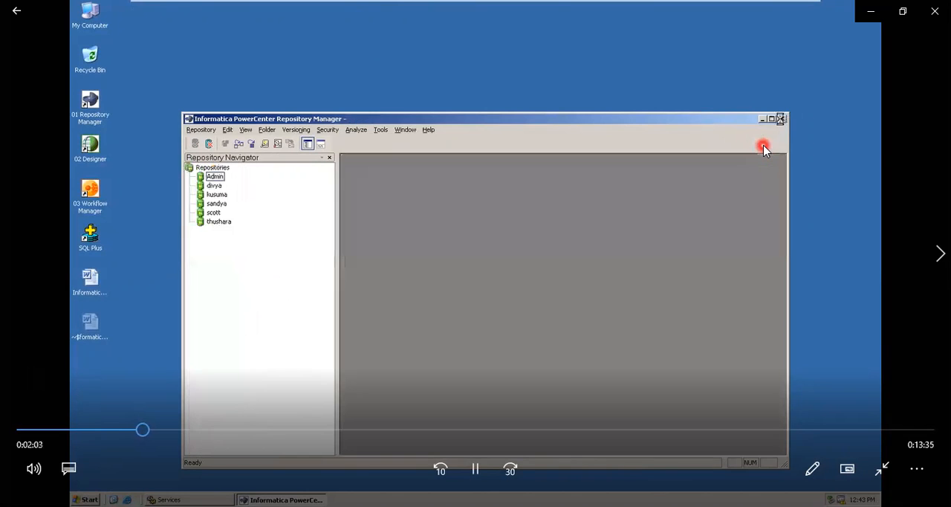
key("space")
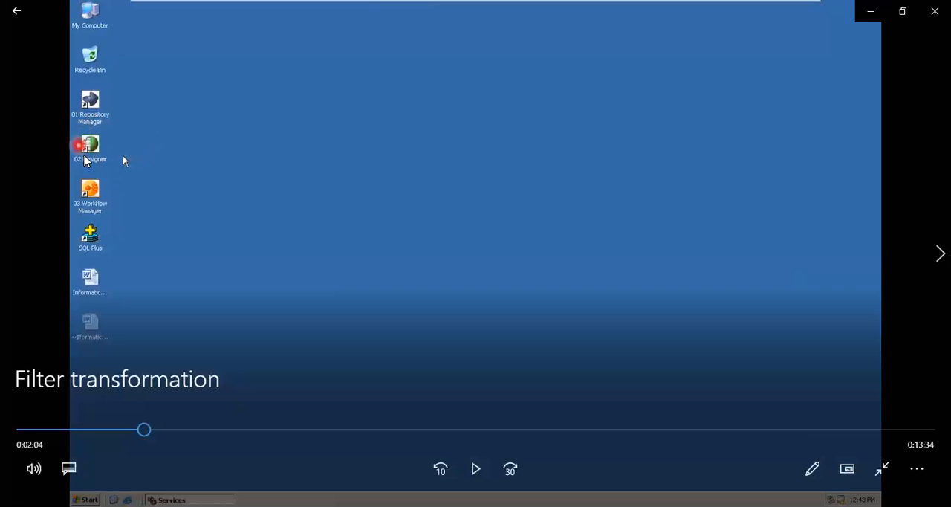
Play the video section on starting Designer and opening the Program2 folder in Source Analyzer, pausing at each stage.
key("space")
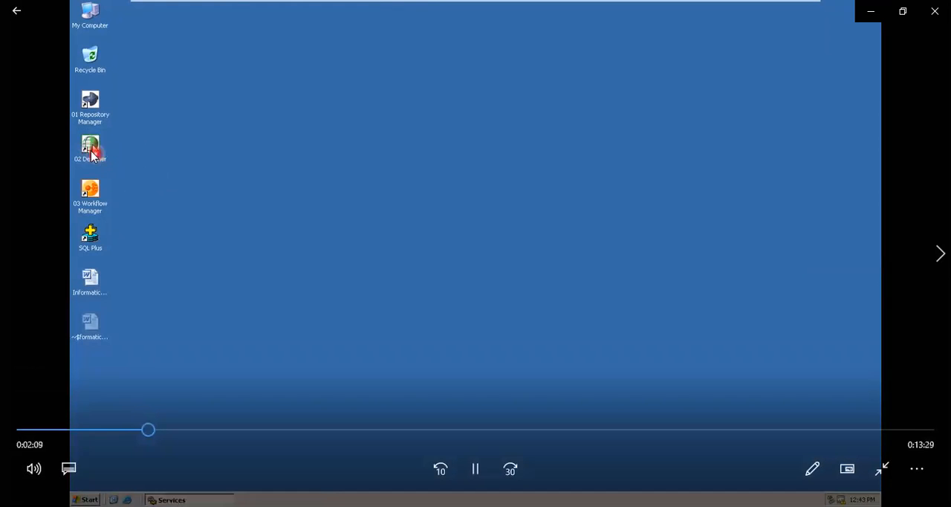
key("space")
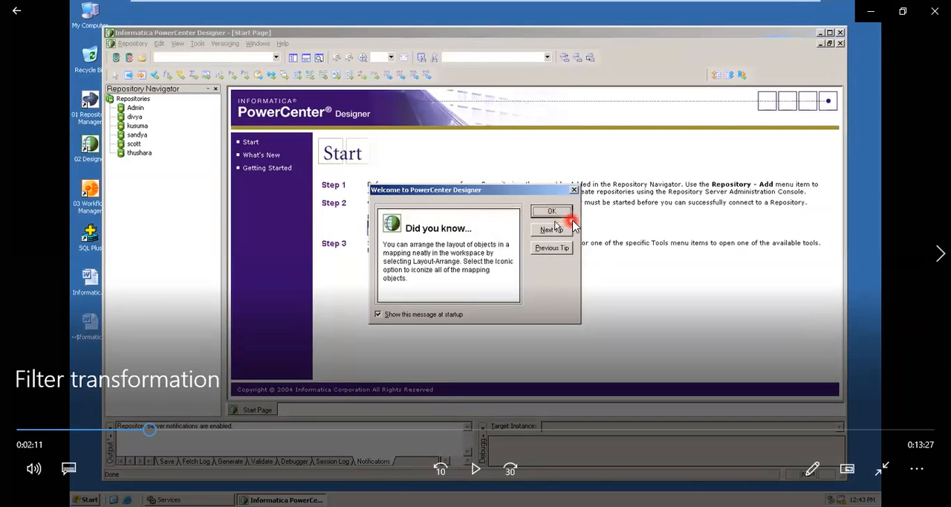
key("space")
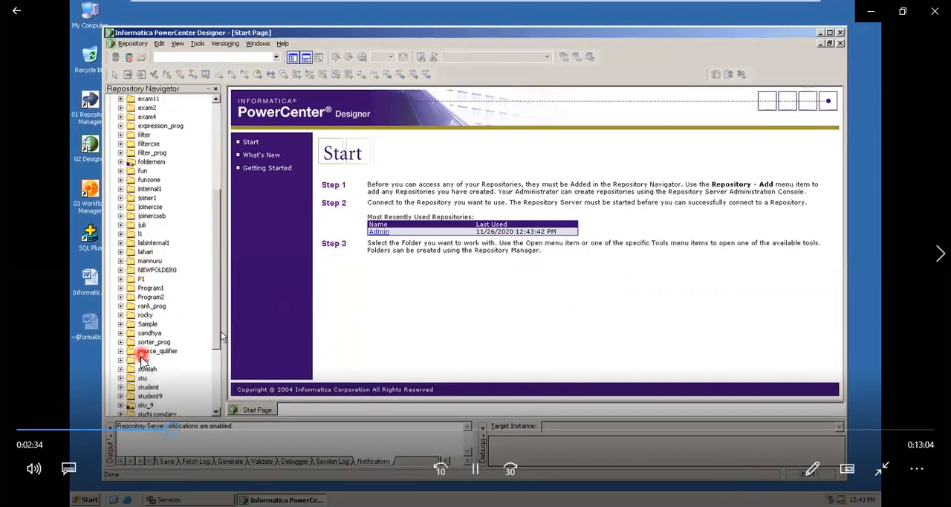
left_click(141, 341)
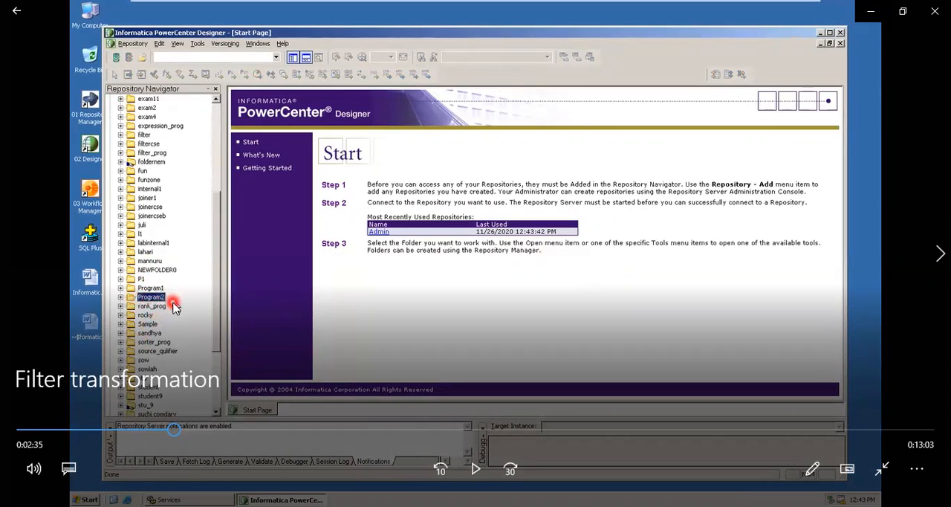
left_click(173, 301)
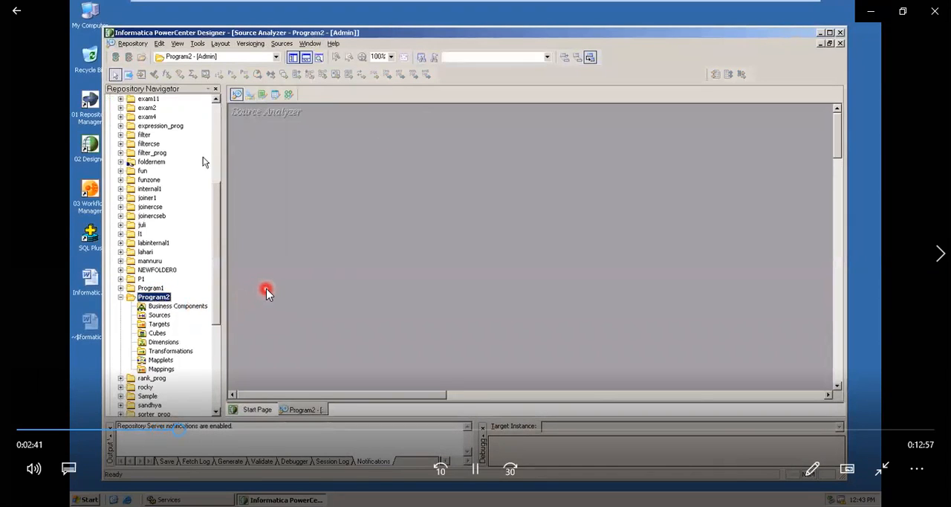
left_click(330, 204)
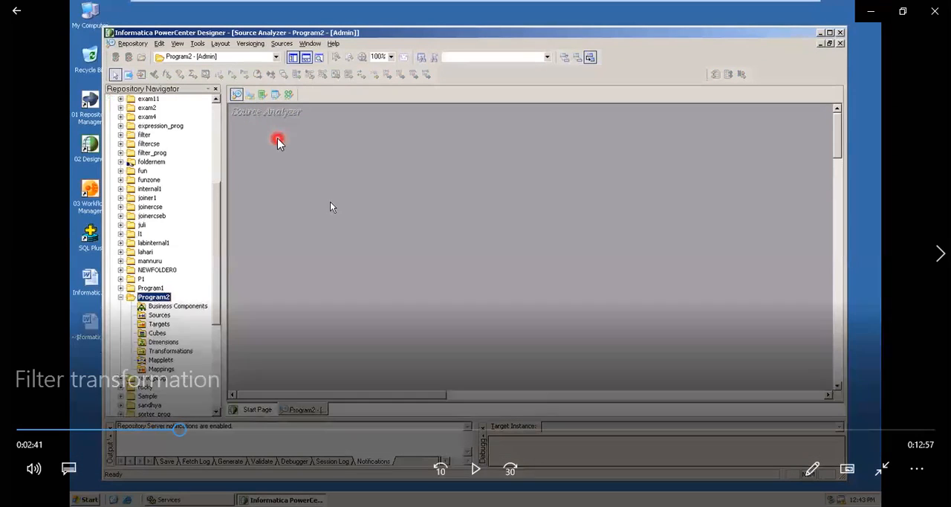
left_click(330, 203)
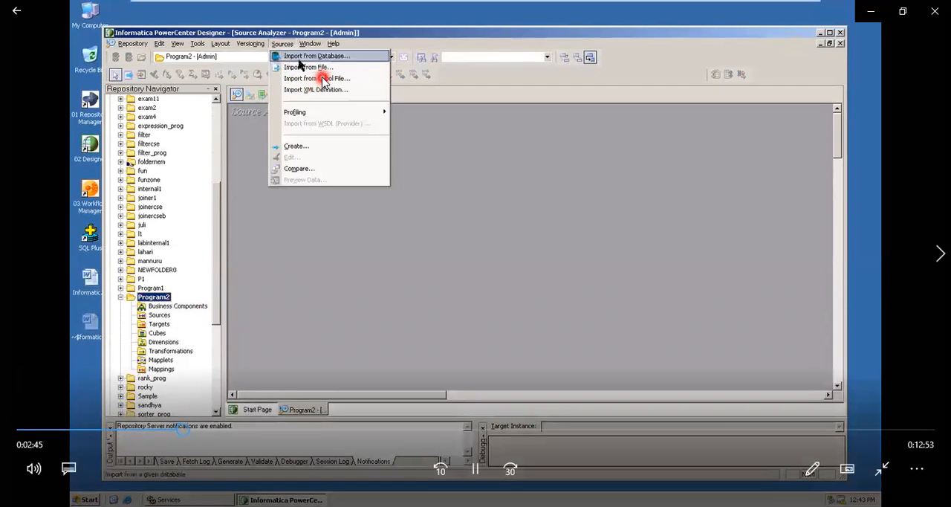
Play the video section on importing the EMP source table from the RAMA data source, pausing at the Import Tables settings.
key("space")
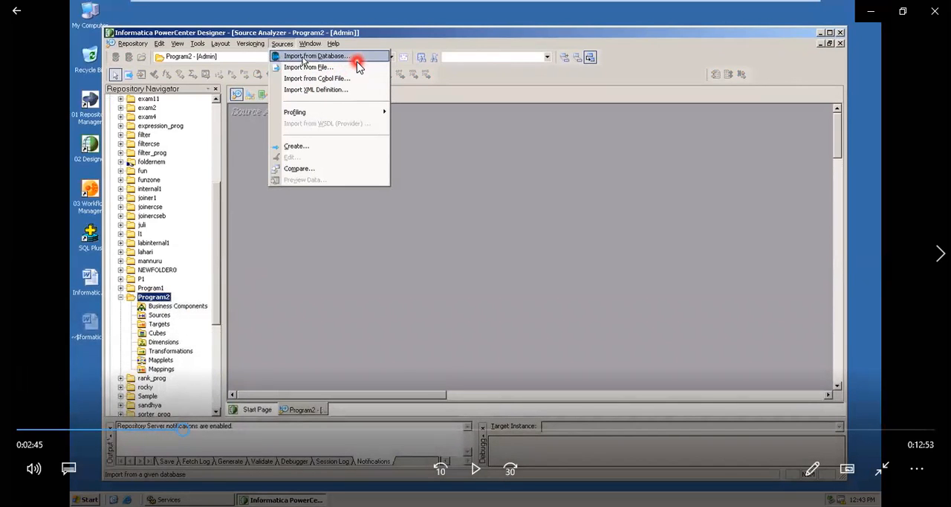
key("space")
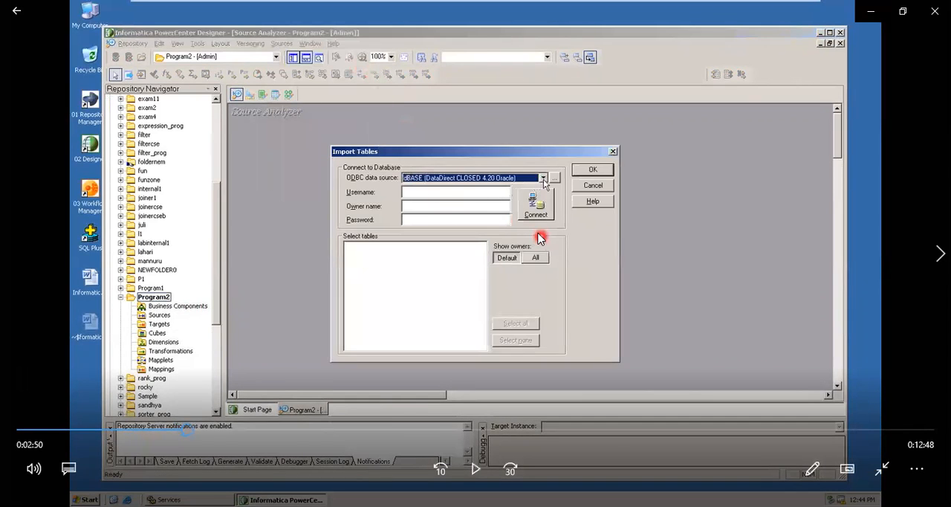
key("space")
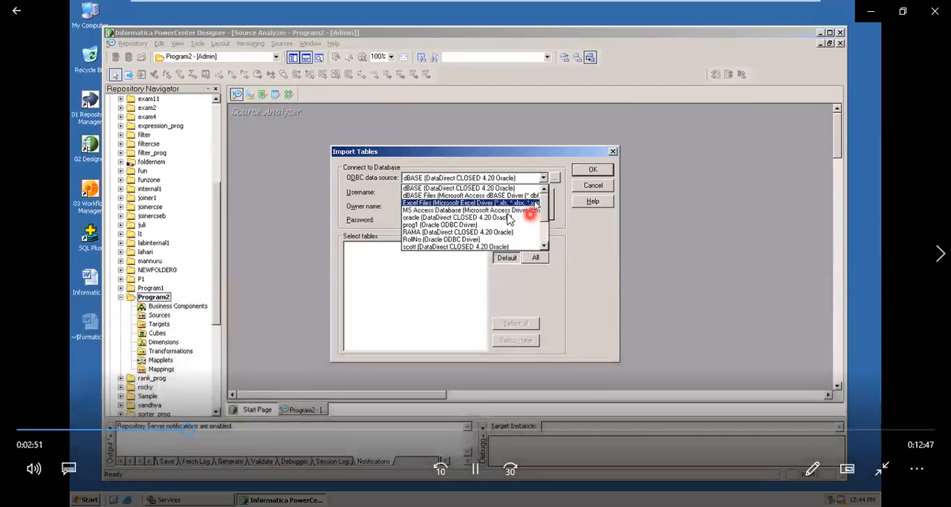
left_click(524, 234)
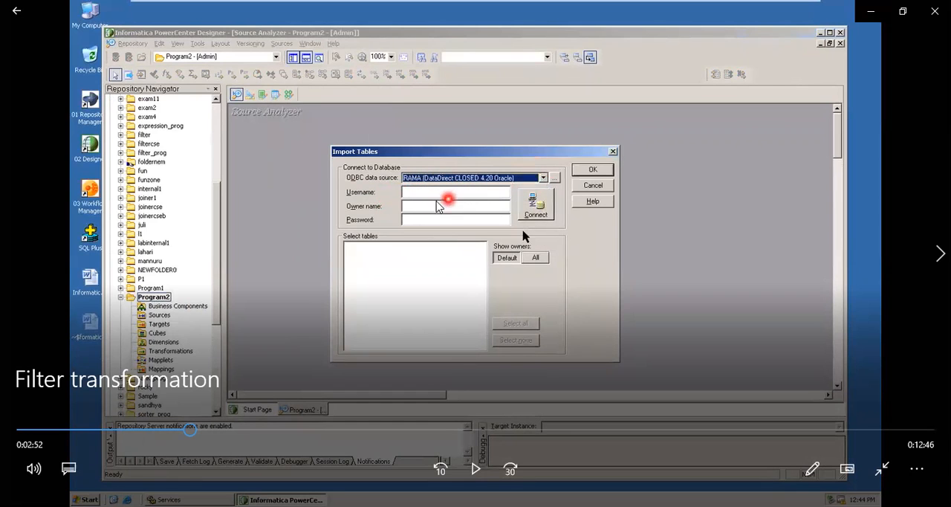
left_click(380, 201)
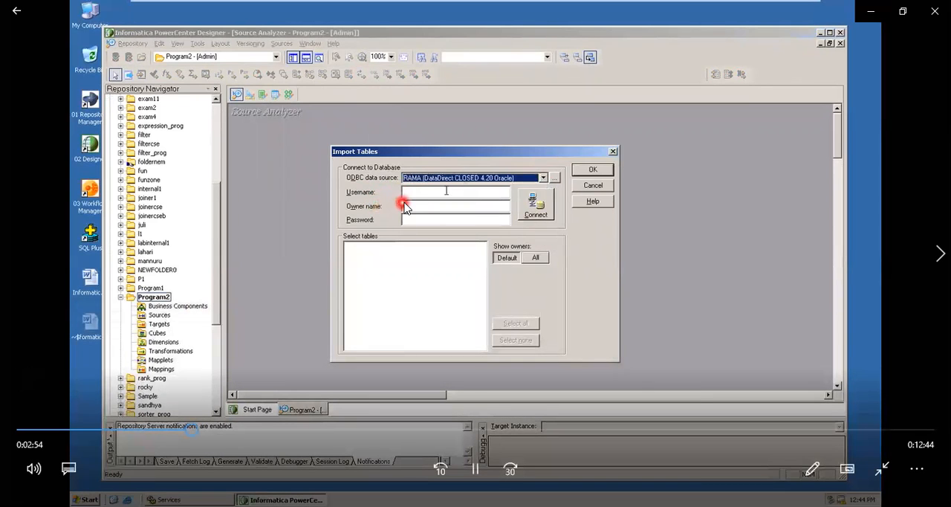
key("space")
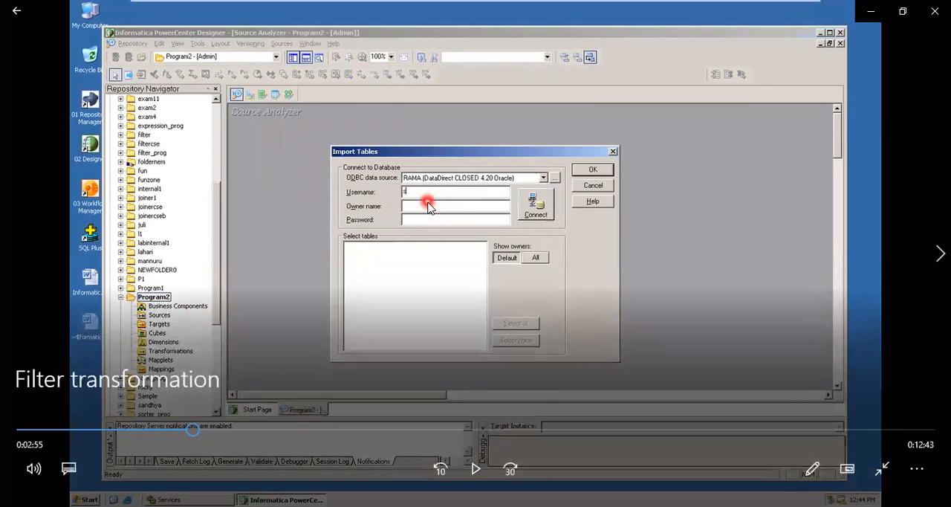
key("space")
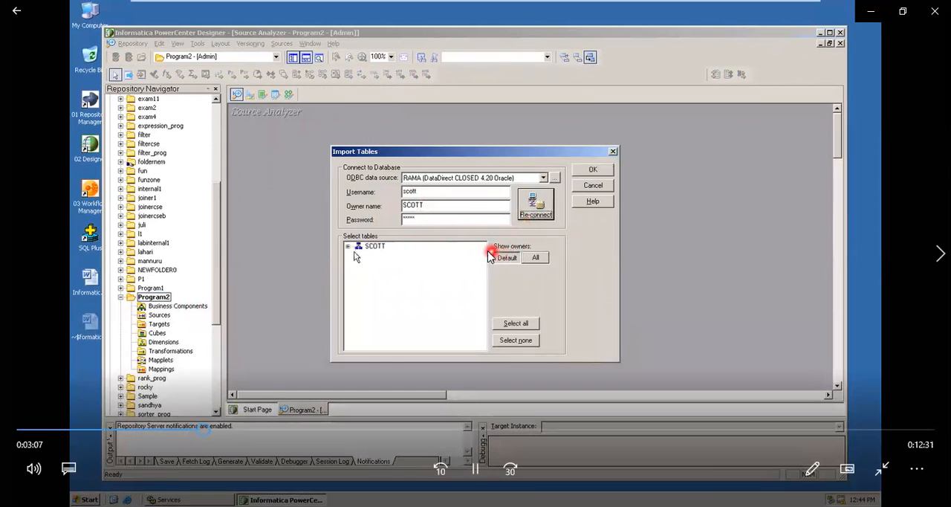
key("space")
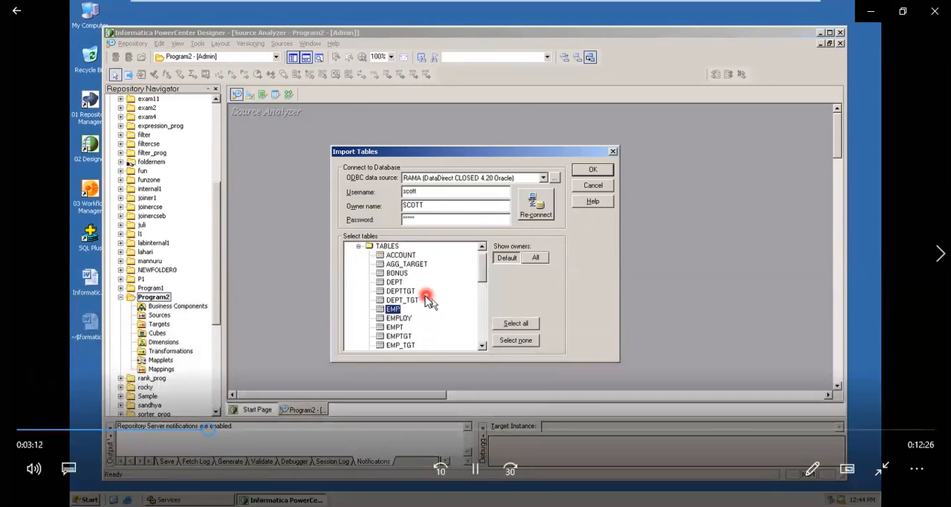
left_click(422, 304)
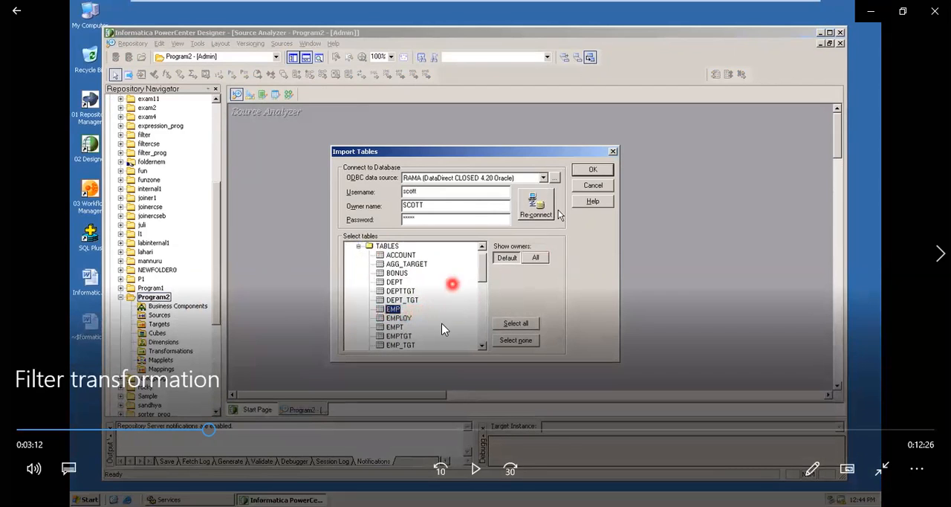
key("space")
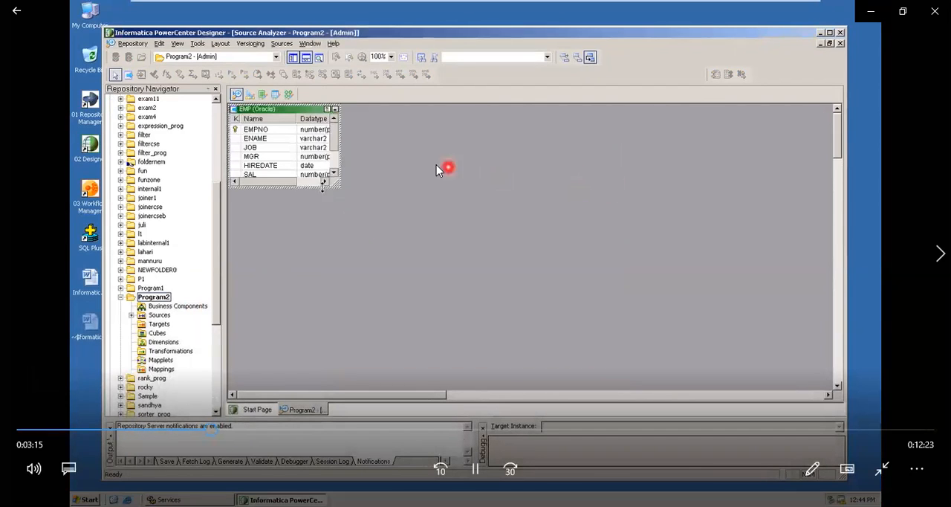
Play the video from the imported EMP source to the Warehouse Designer, pausing at the source import options and target commands.
key("space")
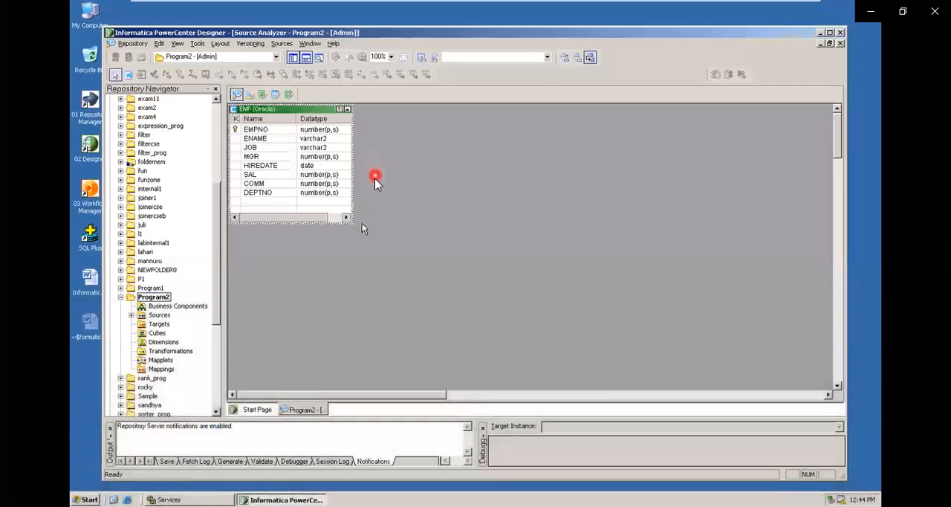
left_click(331, 199)
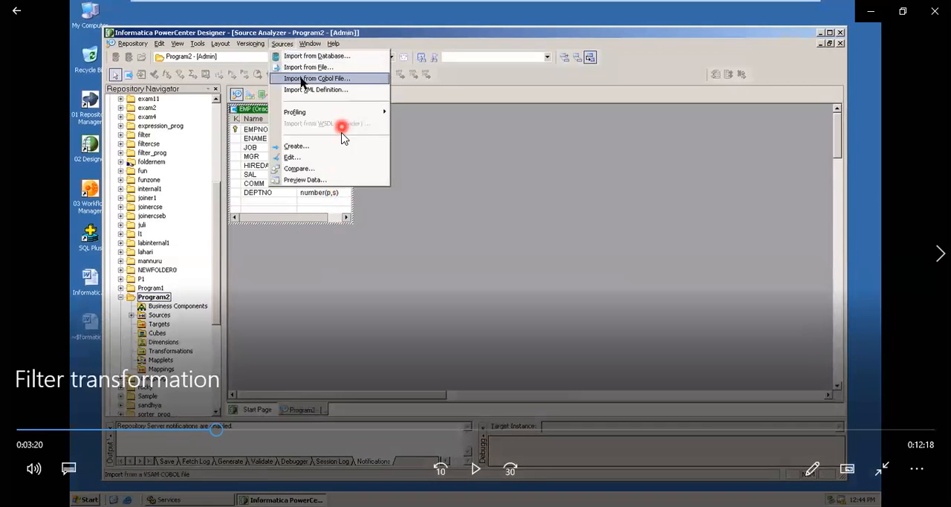
left_click(341, 130)
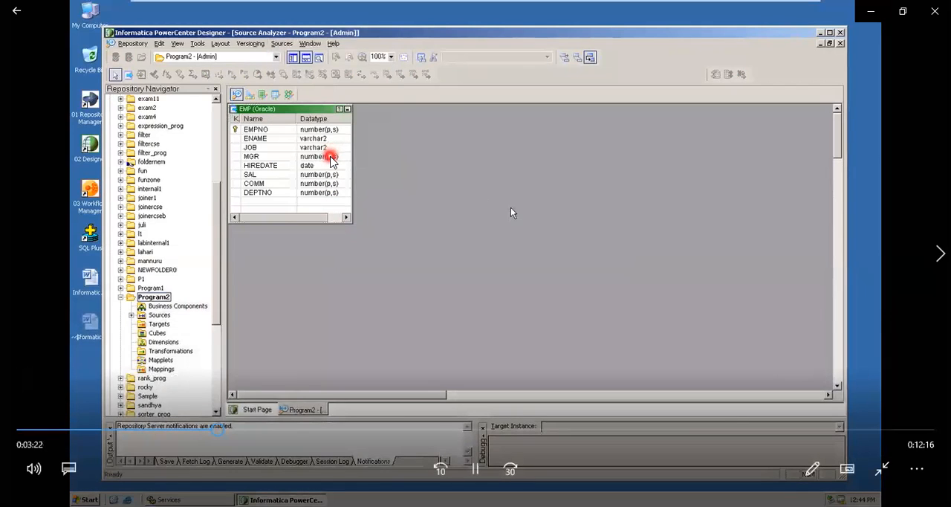
left_click(499, 200)
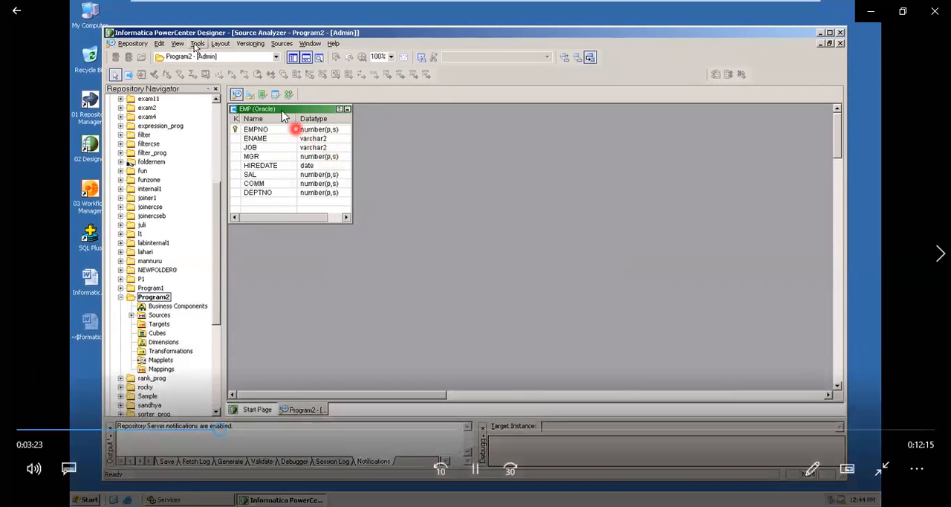
left_click(190, 55)
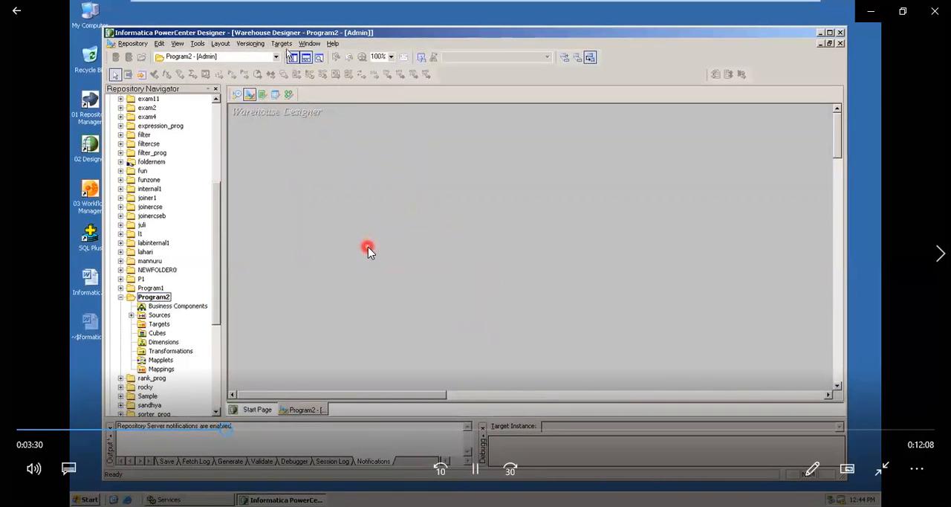
left_click(285, 49)
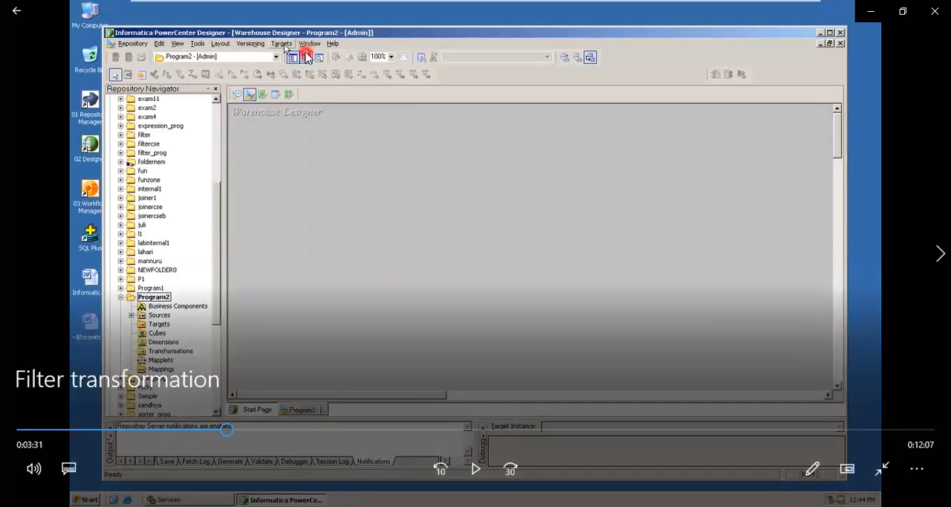
left_click(285, 47)
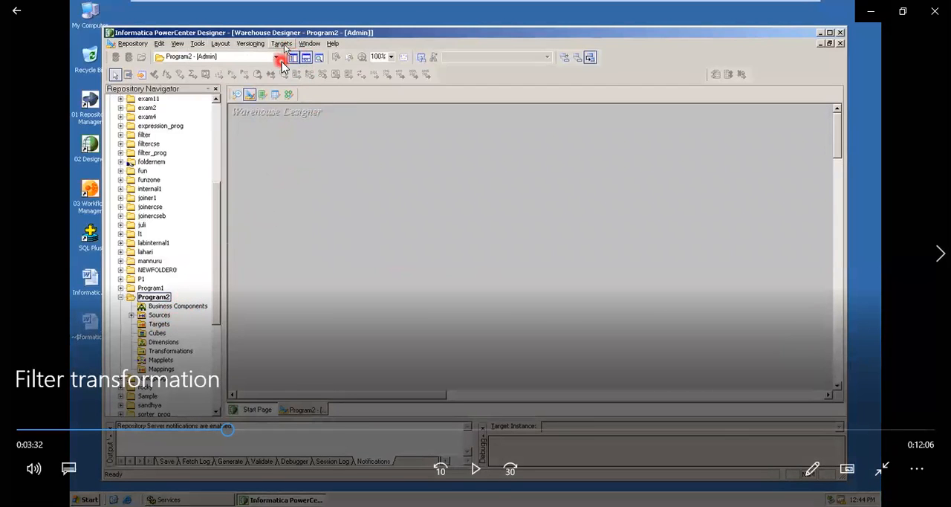
left_click(305, 83)
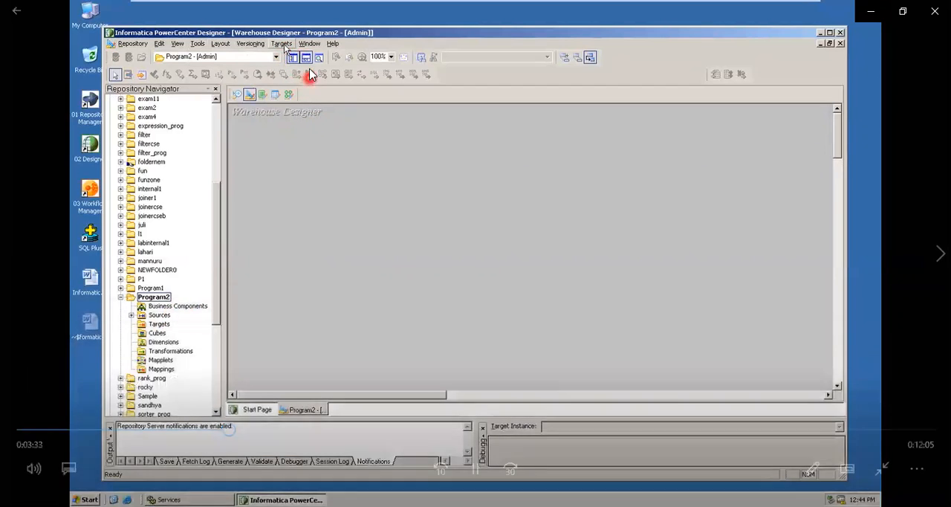
Play the video section on adding the EMP table to the Warehouse Designer, pausing at the target commands and the table's Edit command.
left_click(299, 62)
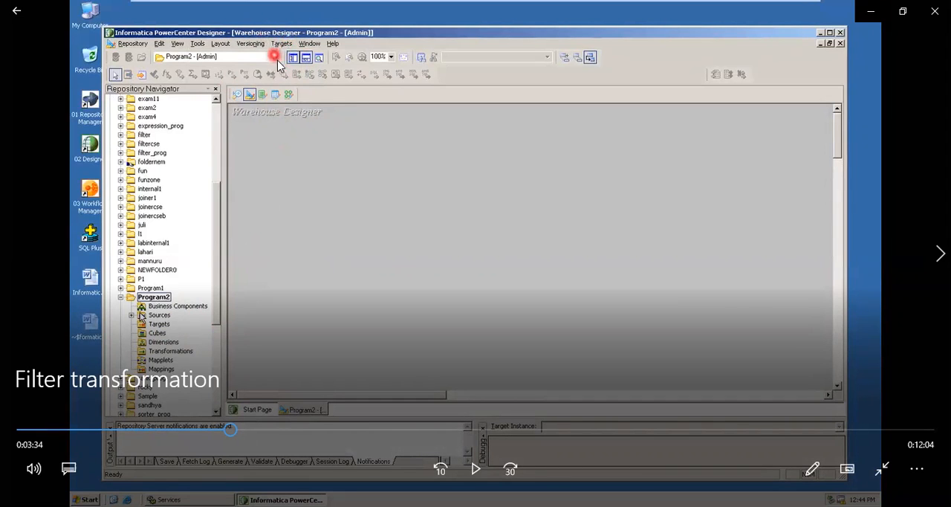
left_click(182, 328)
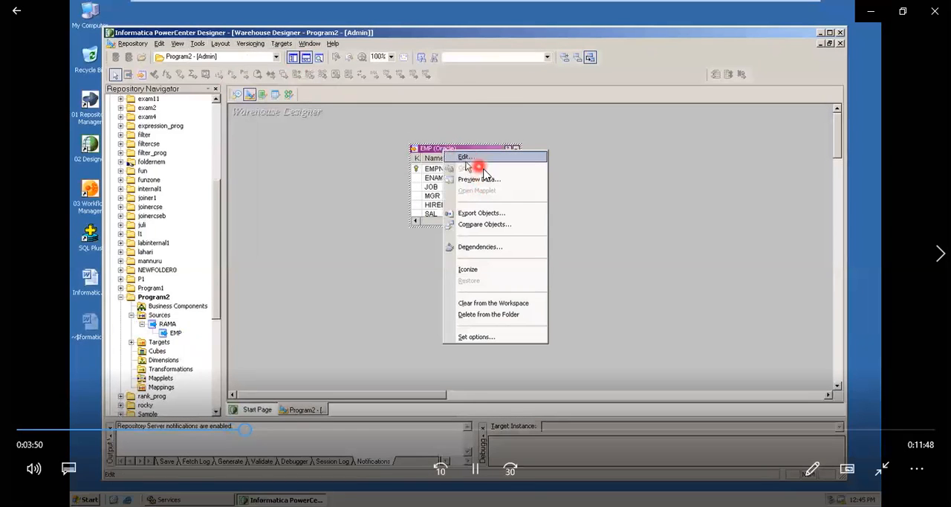
key("space")
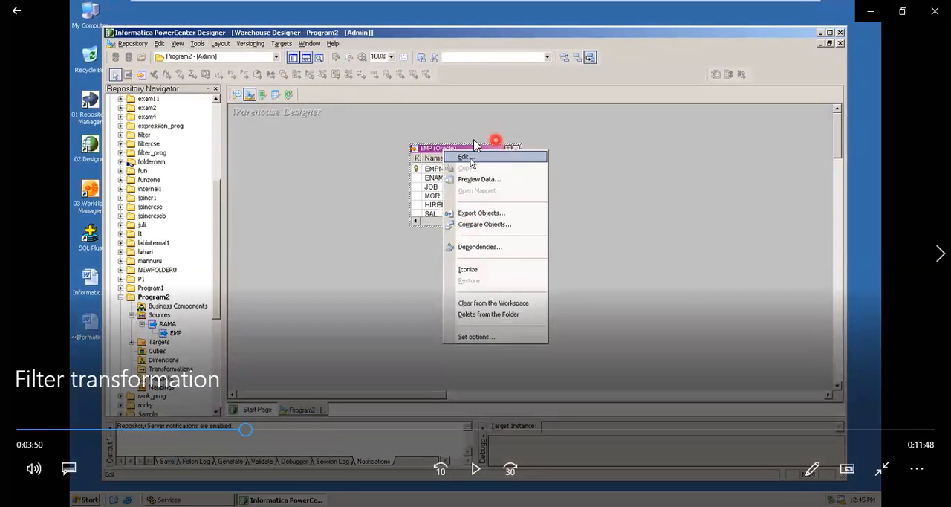
Play the video from the targetp2 target definition to its SQL*Plus query, pausing at the enlarged table and the query output.
key("space")
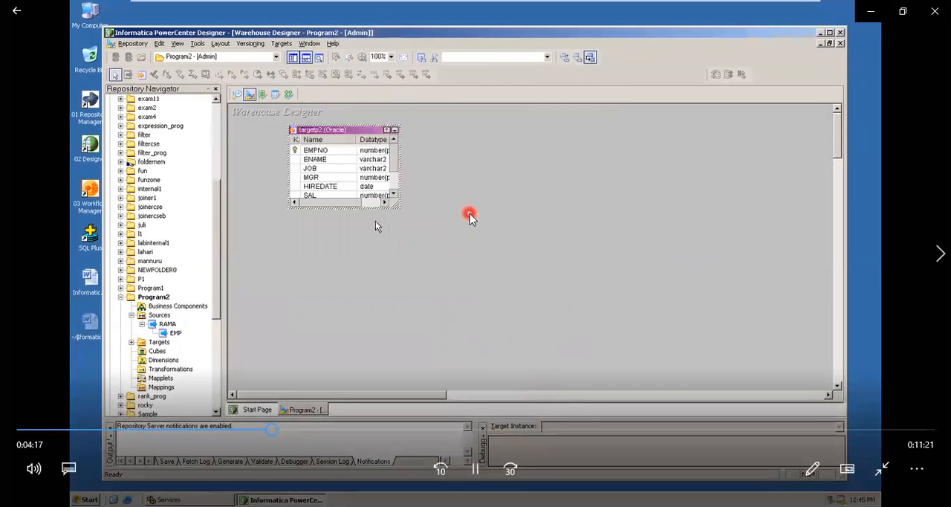
key("space")
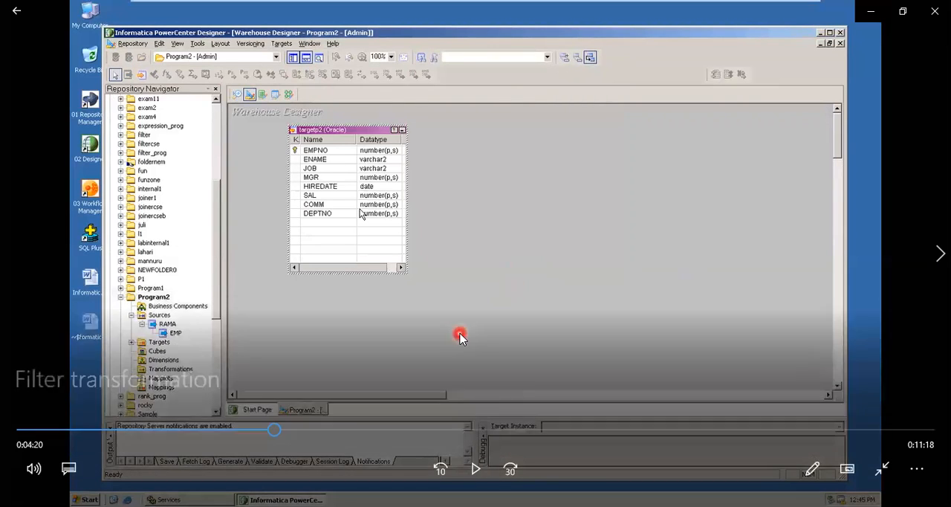
key("space")
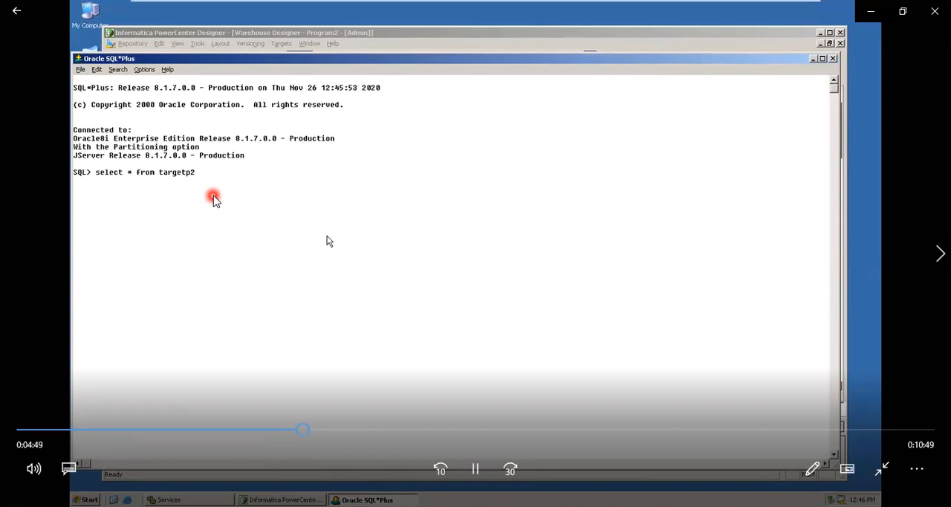
key("space")
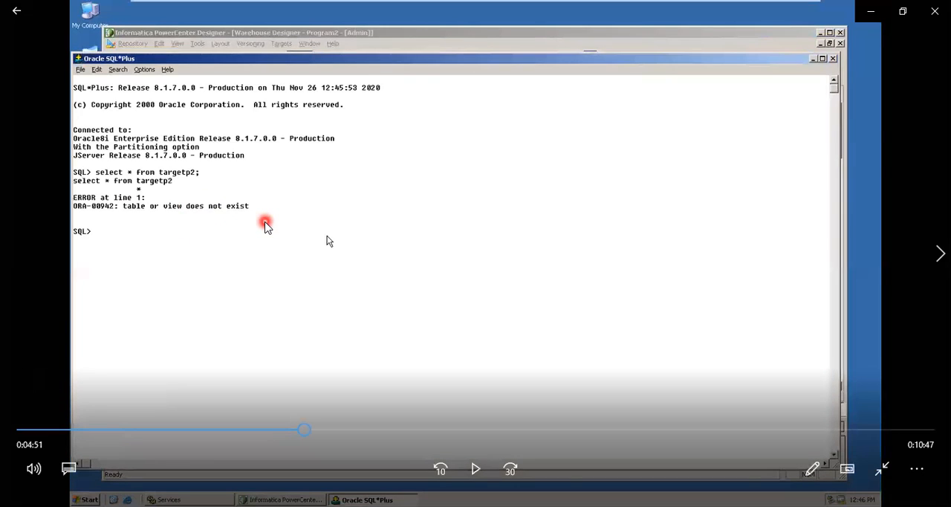
Play the video section on Database Object Generation for targetp2, pausing at the Targets commands and the Create table and Primary key options.
key("space")
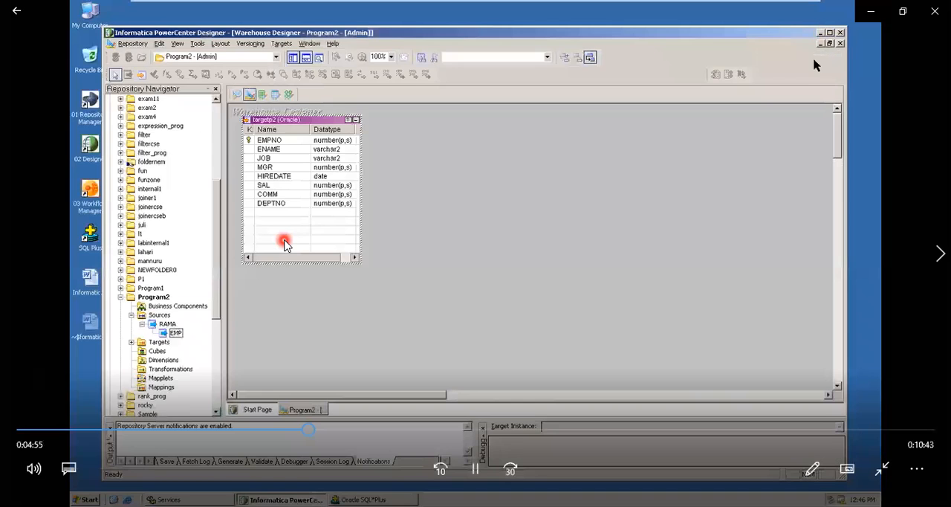
left_click(292, 124)
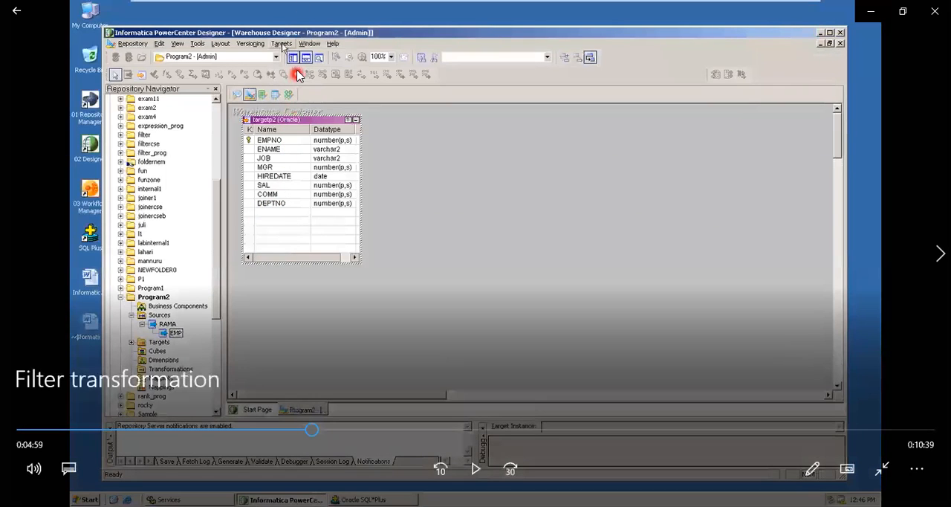
left_click(313, 173)
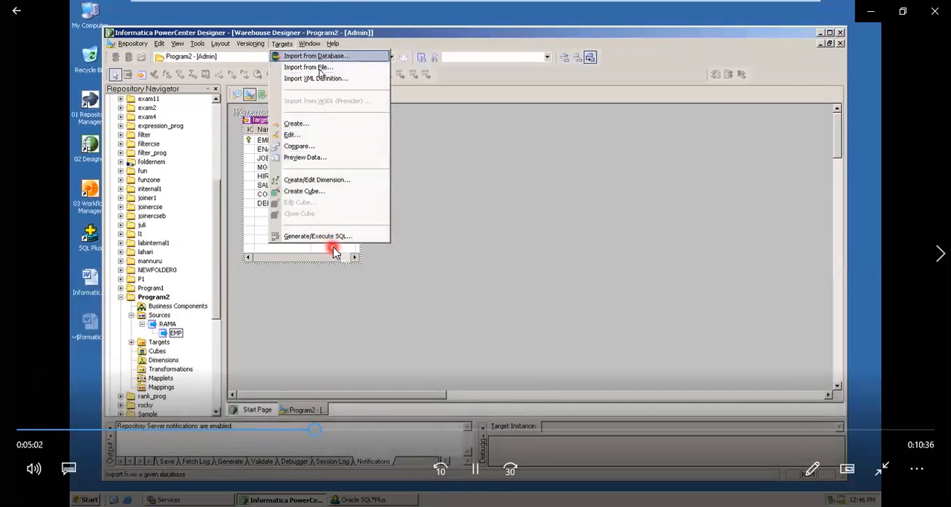
left_click(374, 256)
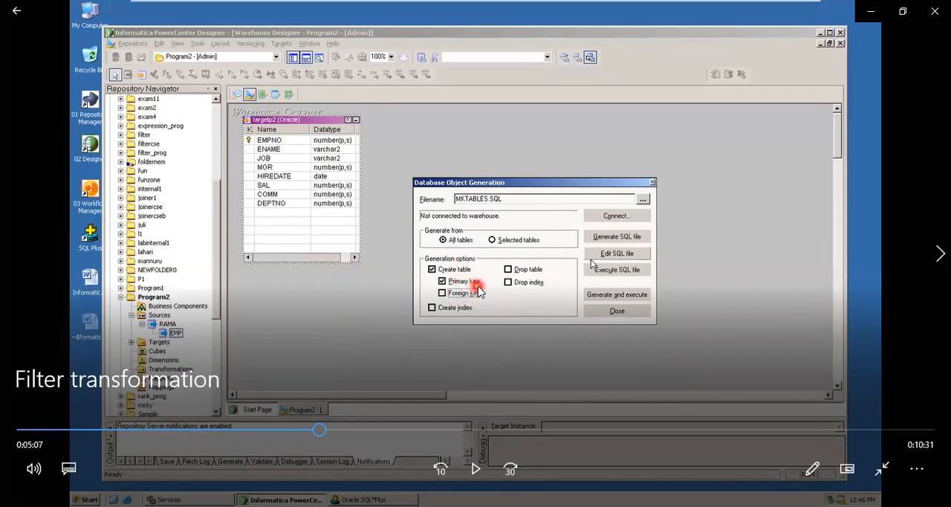
Play the video section on connecting to the RAMA data source and generating targetp2, pausing at the ODBC dialog, source list and generated table.
key("space")
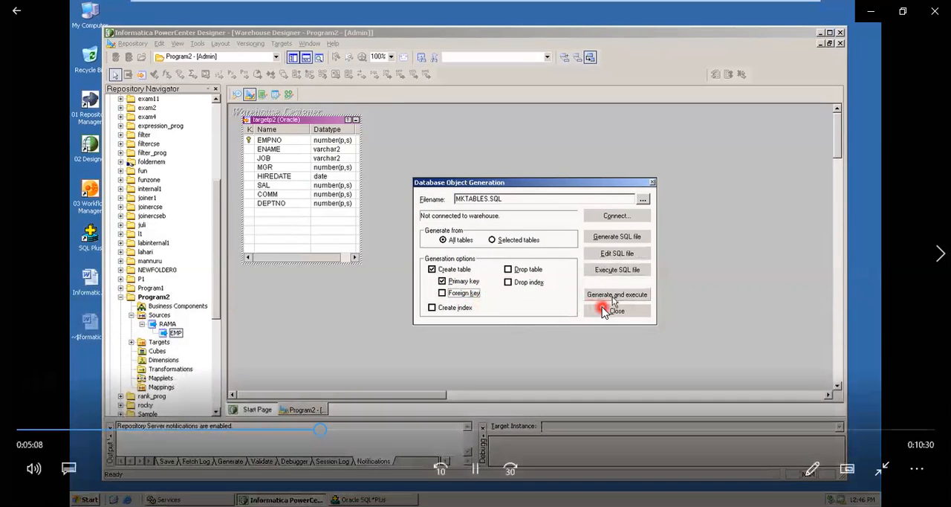
key("space")
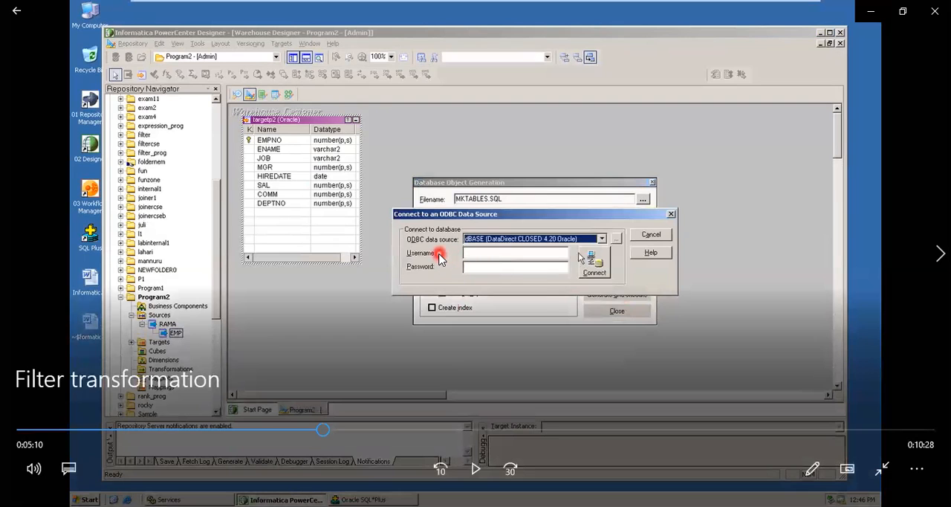
key("space")
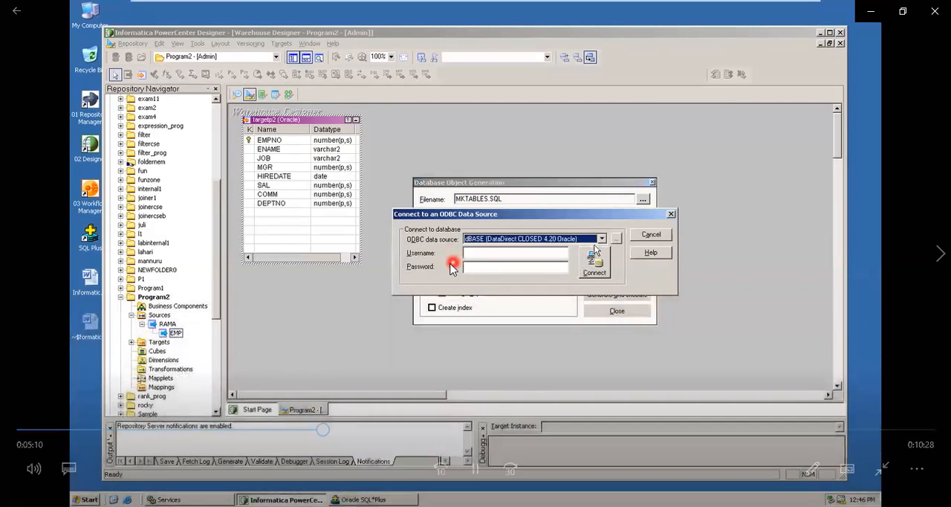
key("space")
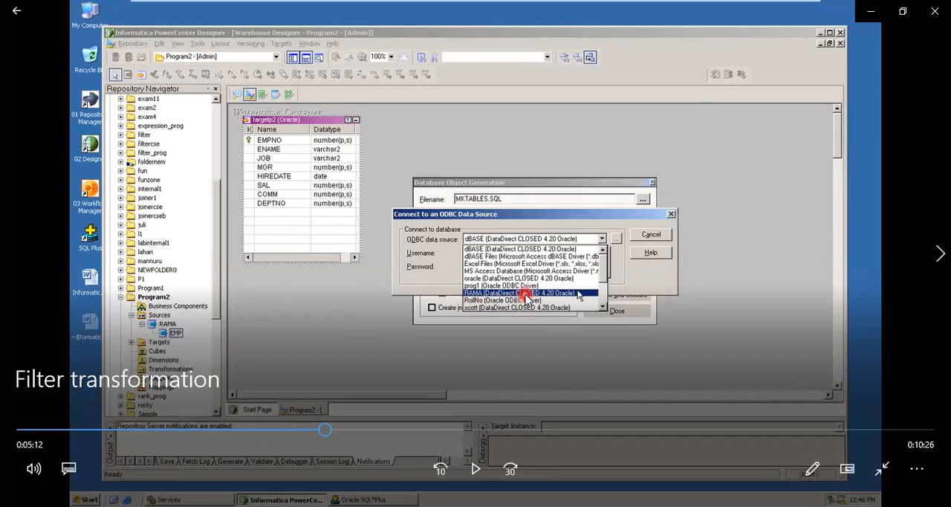
key("space")
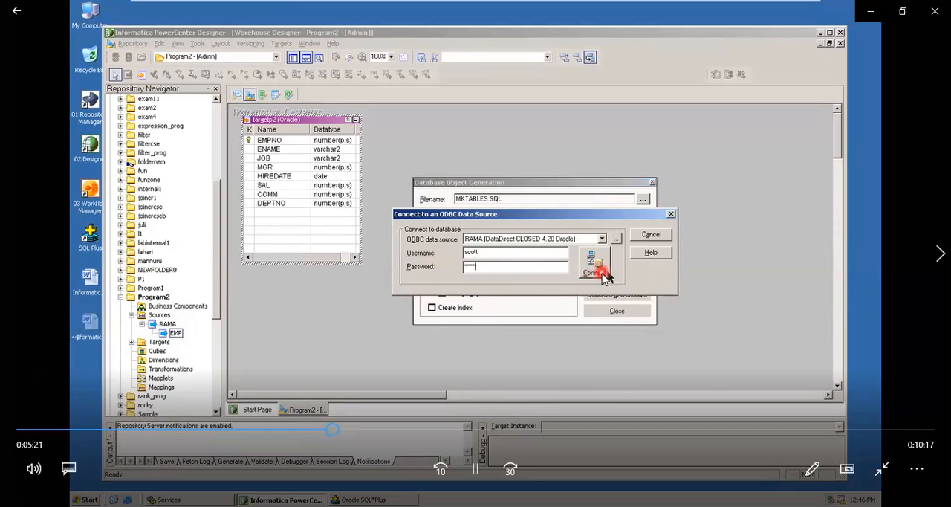
left_click(532, 282)
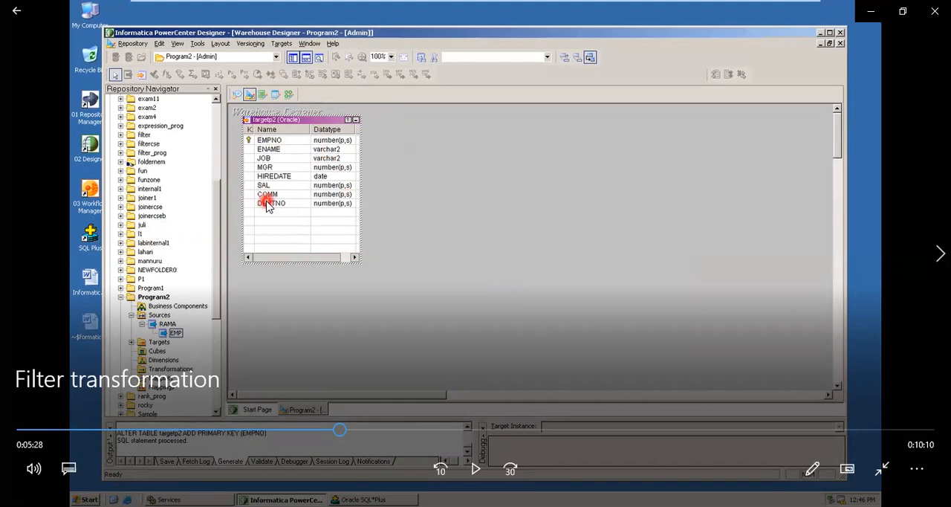
Play the video section on repeating the targetp2 query in SQL*Plus, pausing at the query output.
key("space")
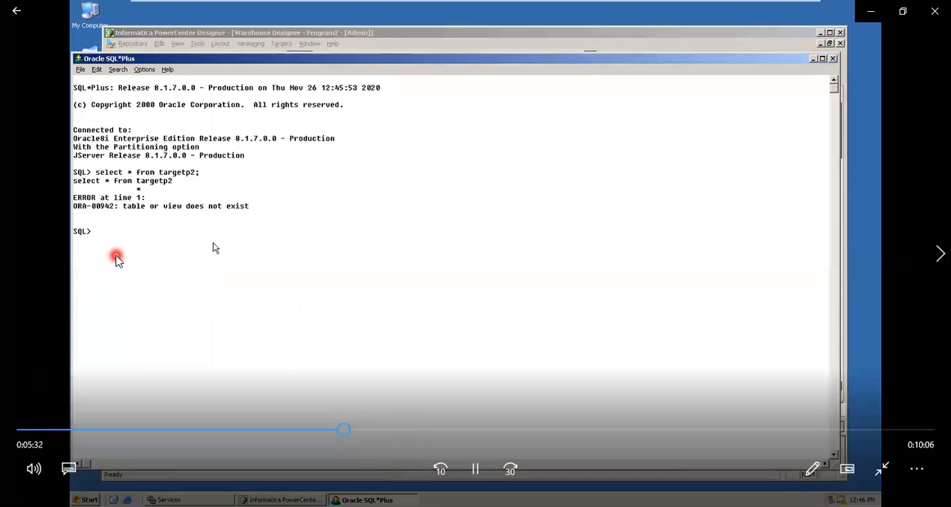
key("space")
key("space")
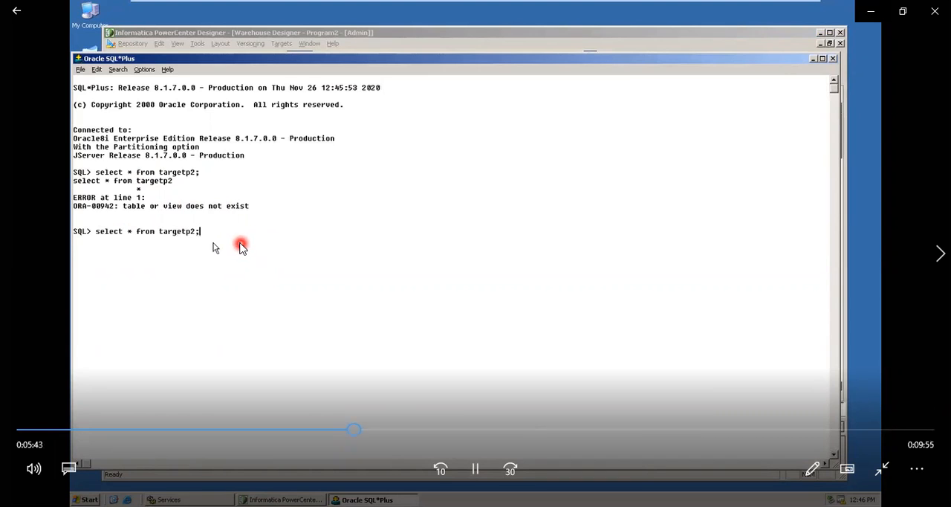
left_click(239, 240)
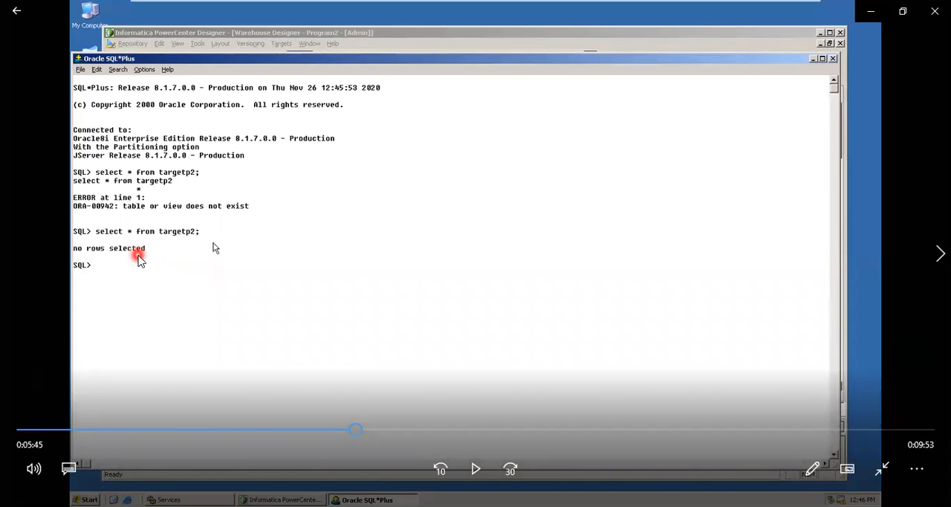
Play the video section on creating the map_p2 mapping in Mapping Designer, pausing at the Mappings commands, the mapping name and the empty mapping.
left_click(214, 247)
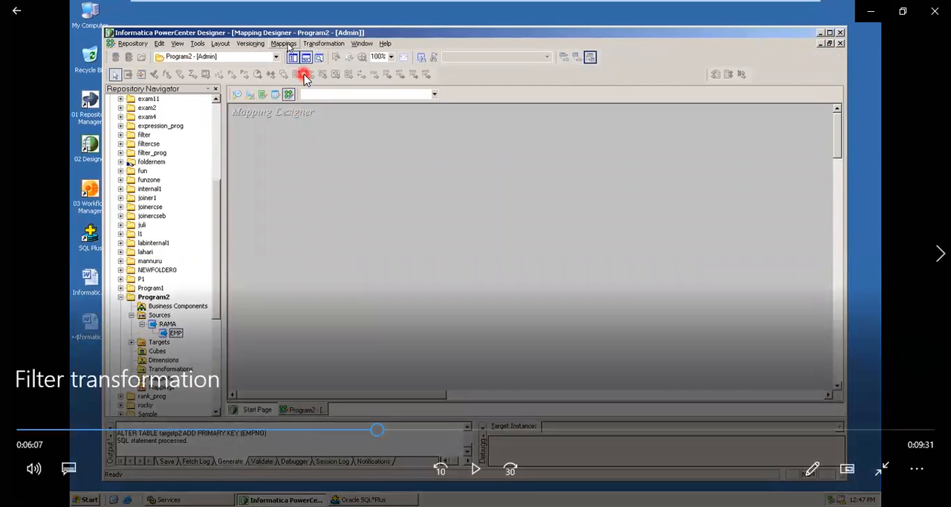
key("space")
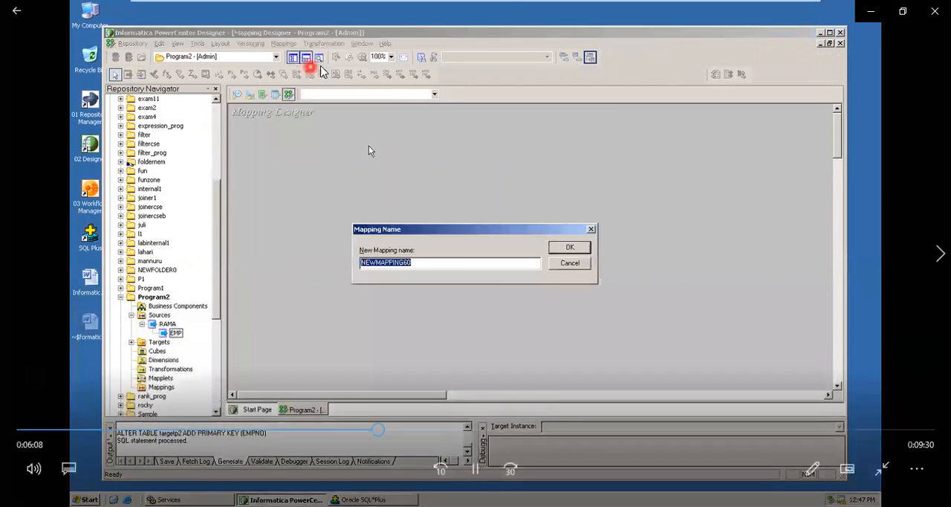
key("space")
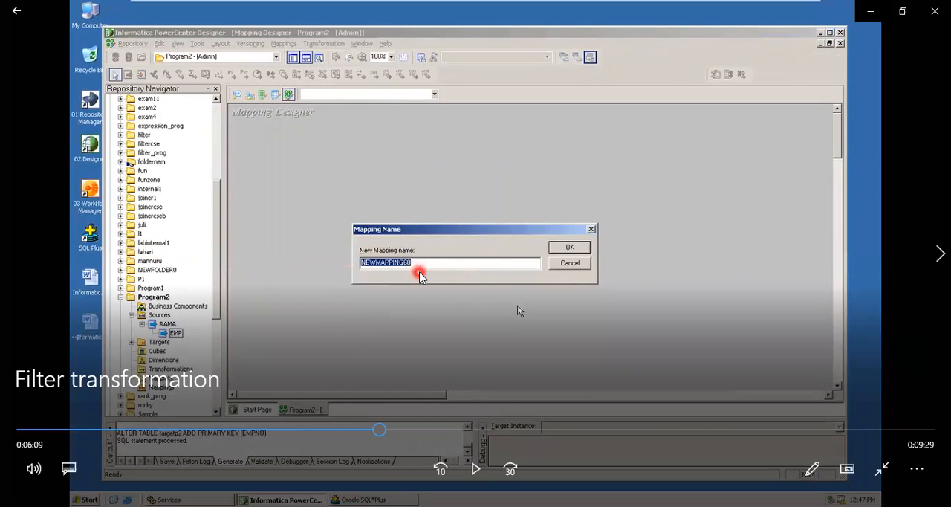
key("space")
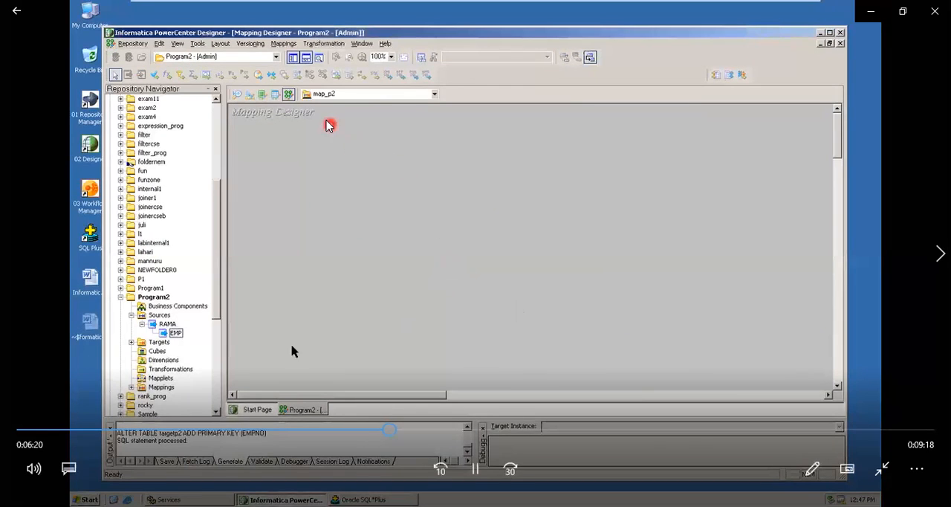
left_click(133, 348)
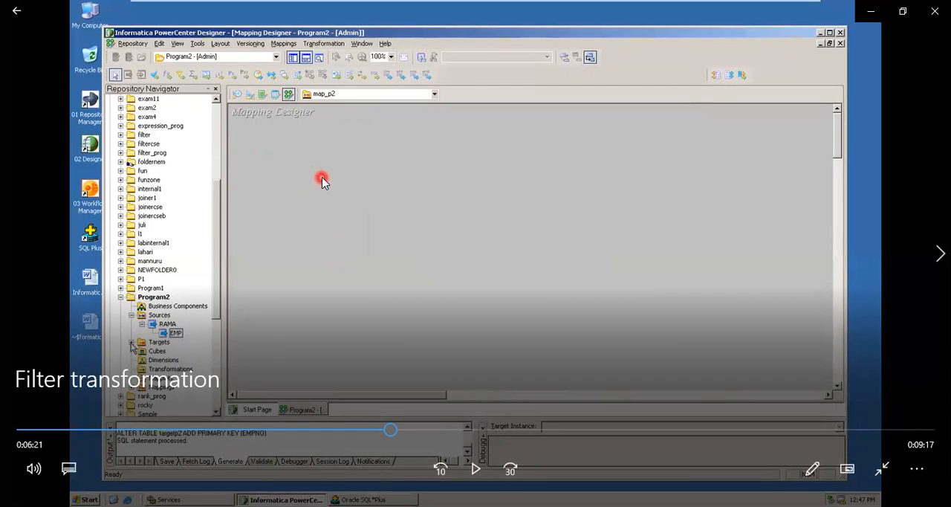
Play the video section on adding the EMP source and targetp2 target to the mapping, pausing at the Program2 targets and Transformation commands.
left_click(131, 347)
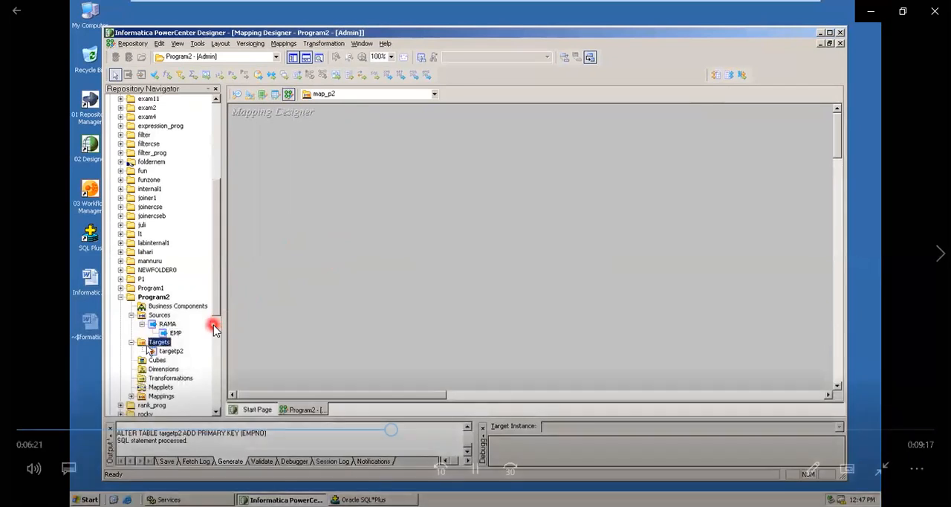
left_click(198, 334)
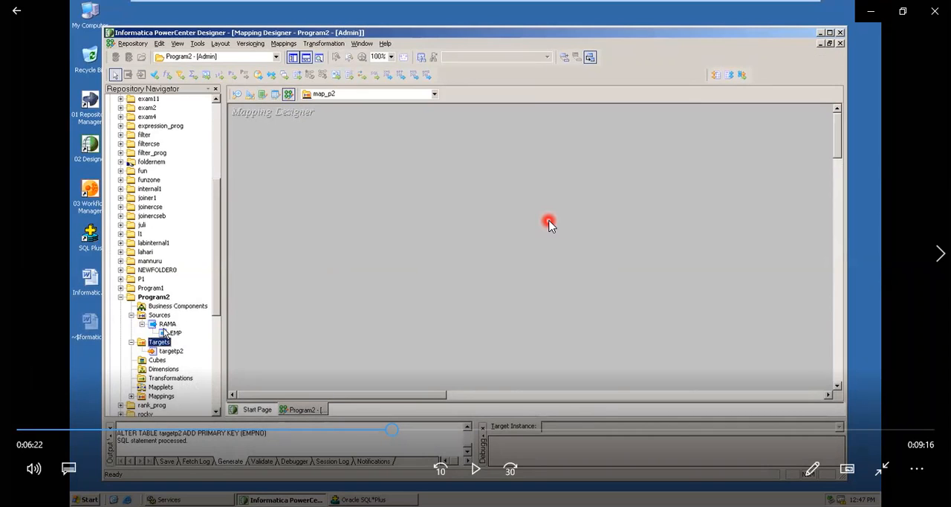
left_click(548, 222)
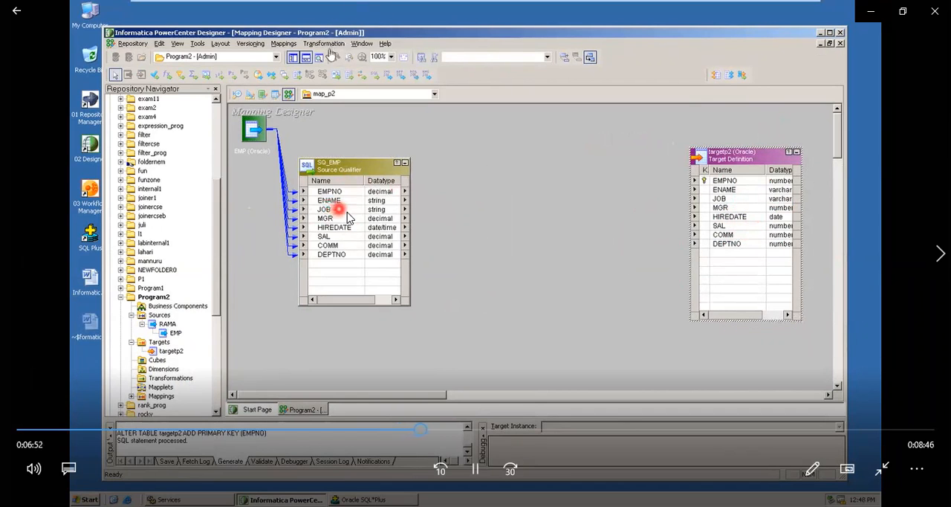
left_click(327, 48)
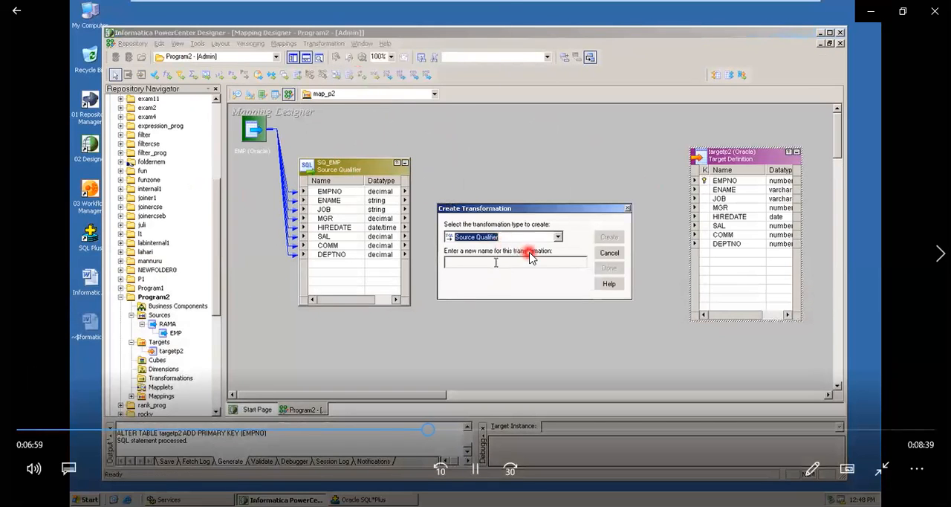
Play the video section on creating, moving and enlarging the filter_p2 transformation, pausing at each stage up to the Source Qualifier columns.
key("space")
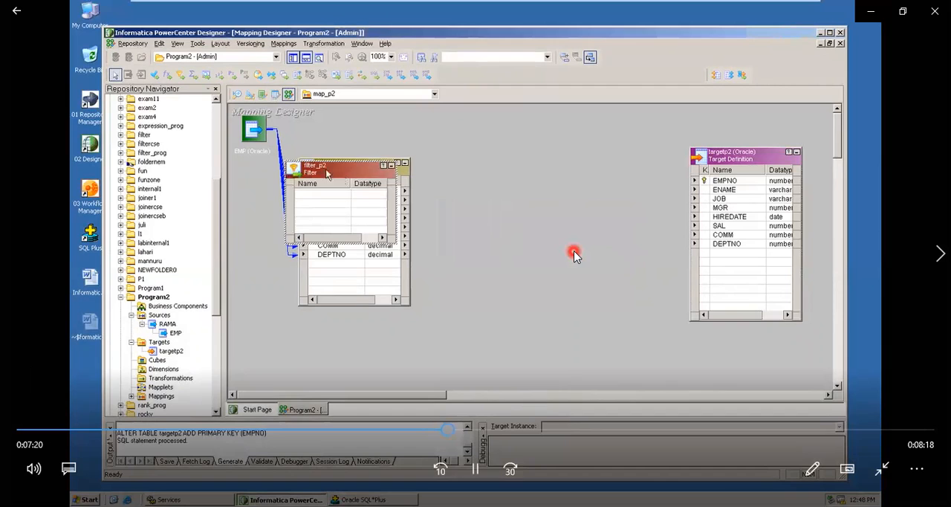
left_click(573, 254)
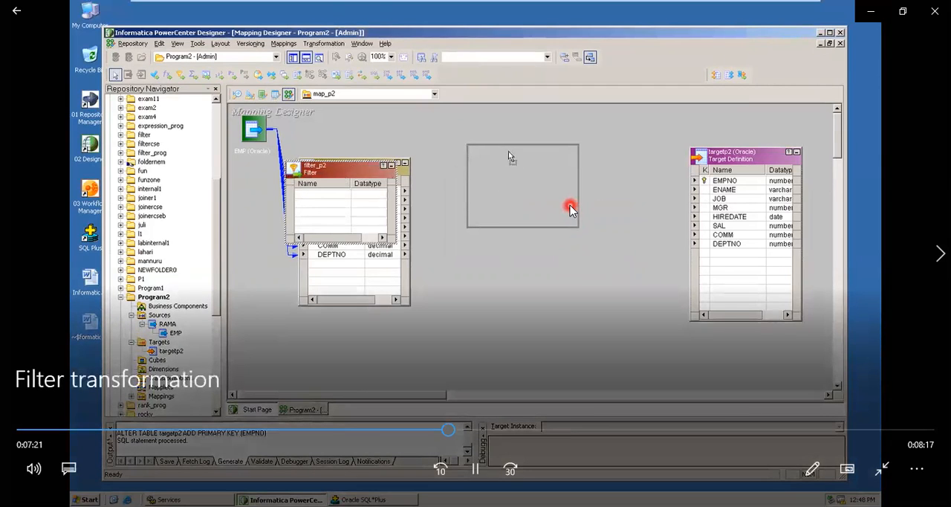
left_click(574, 212)
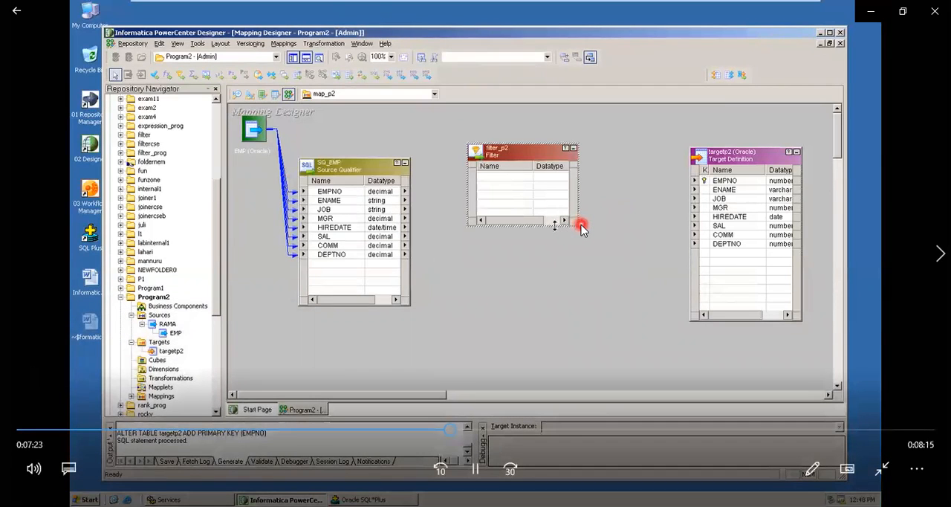
left_click(581, 225)
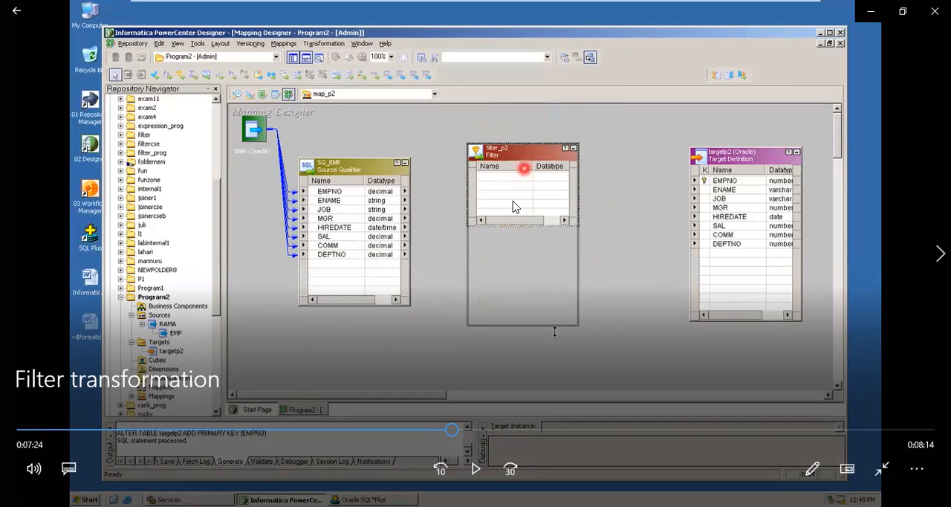
left_click(556, 238)
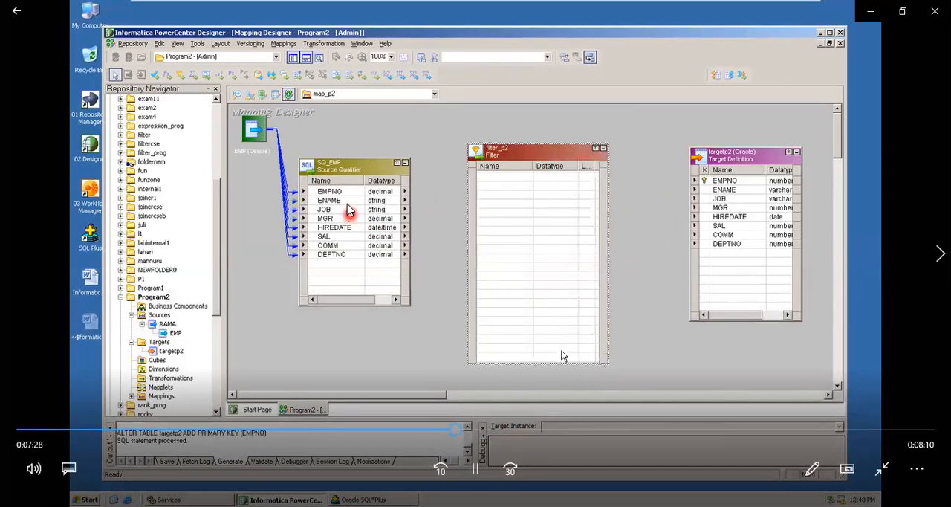
left_click(327, 201)
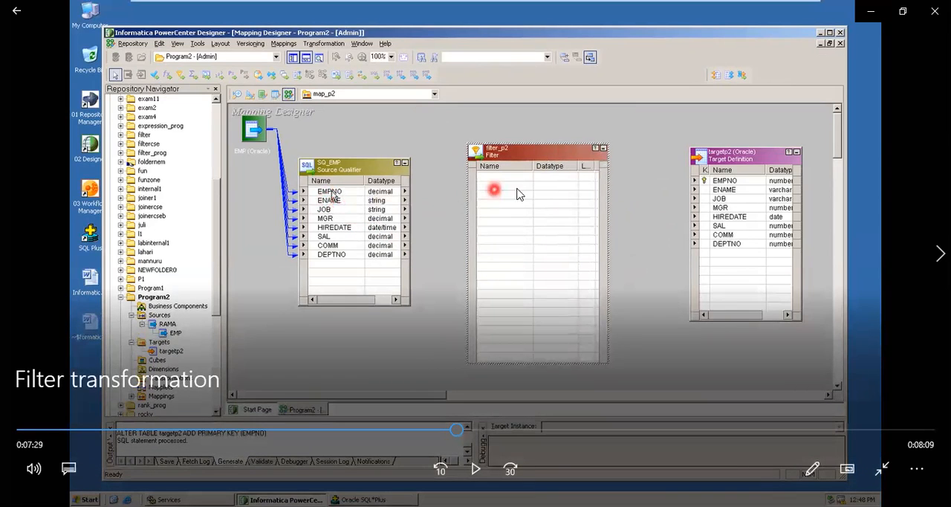
Play the video section on linking the SQ_EMP columns to filter_p2 and opening its properties, pausing at the linked columns and the filter header.
key("space")
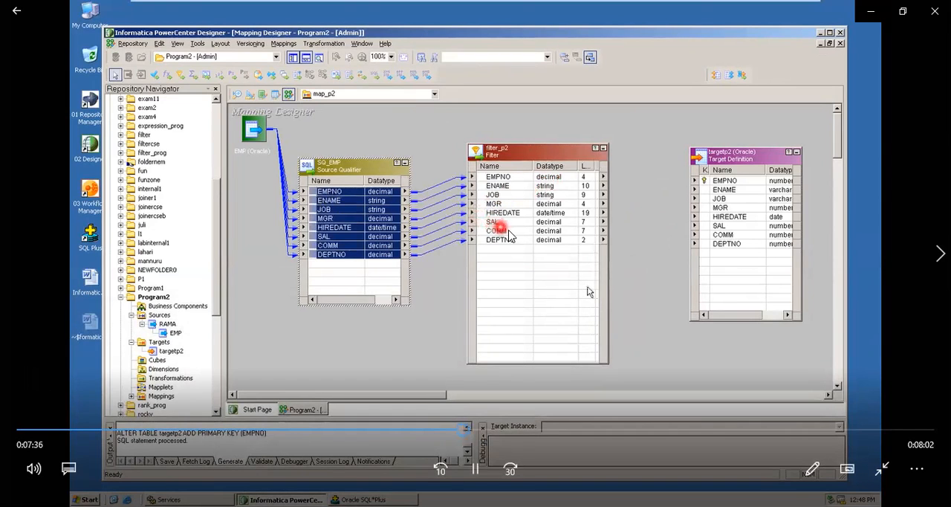
key("space")
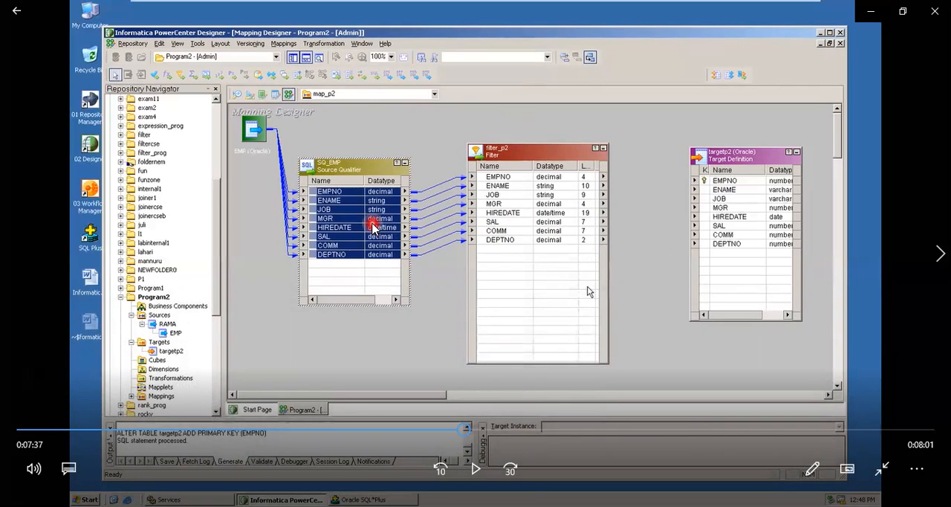
key("space")
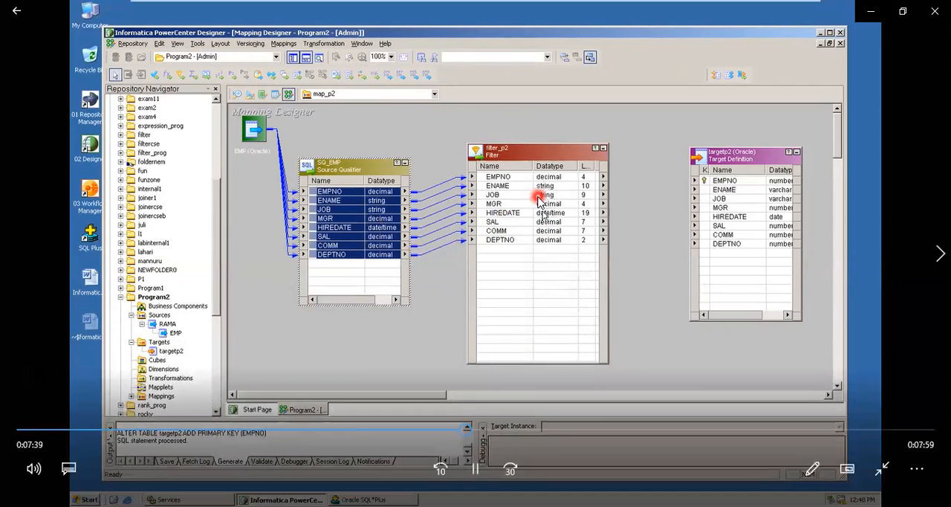
key("space")
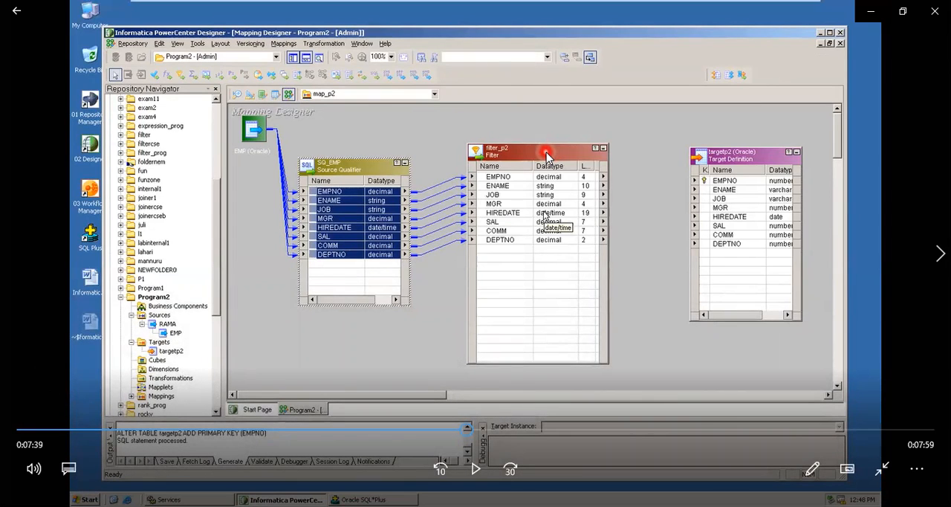
key("space")
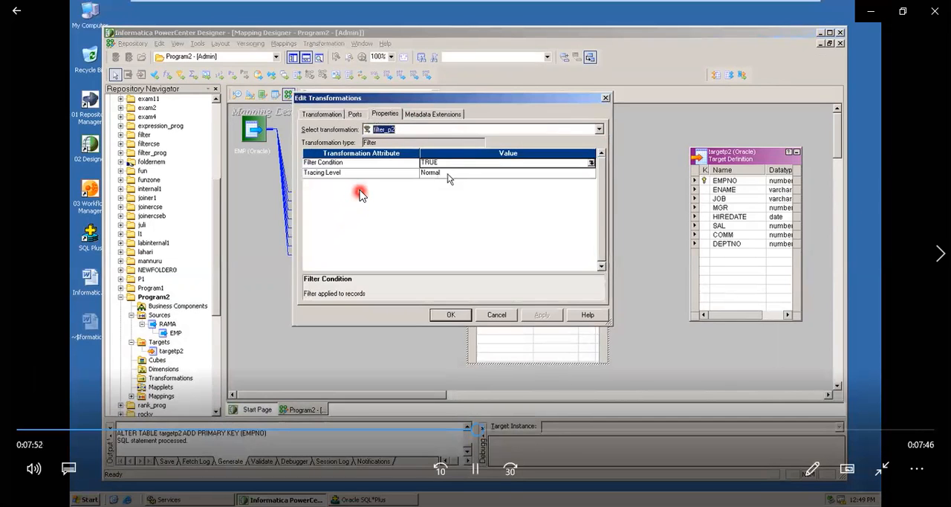
Play the video section on setting the filter condition SAL > 2000, pausing at the Expression Editor, its validation and the condition value.
left_click(418, 170)
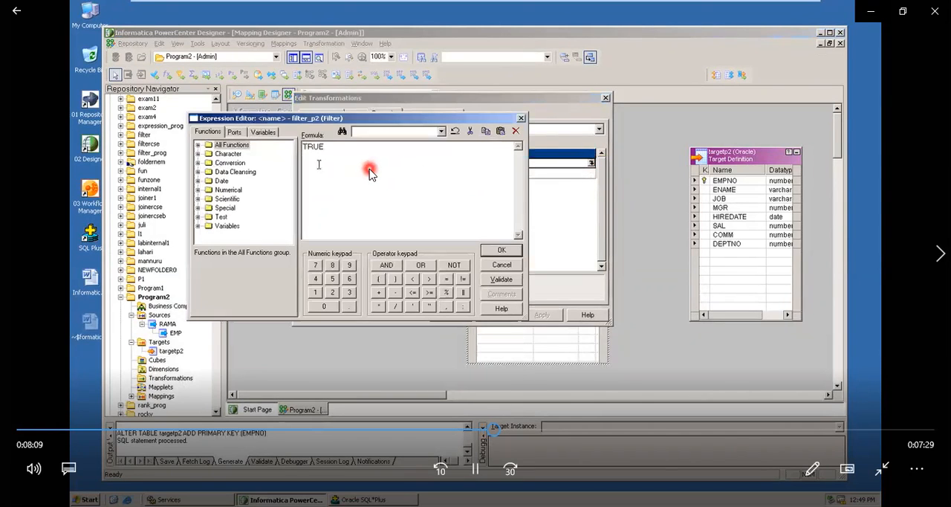
key("space")
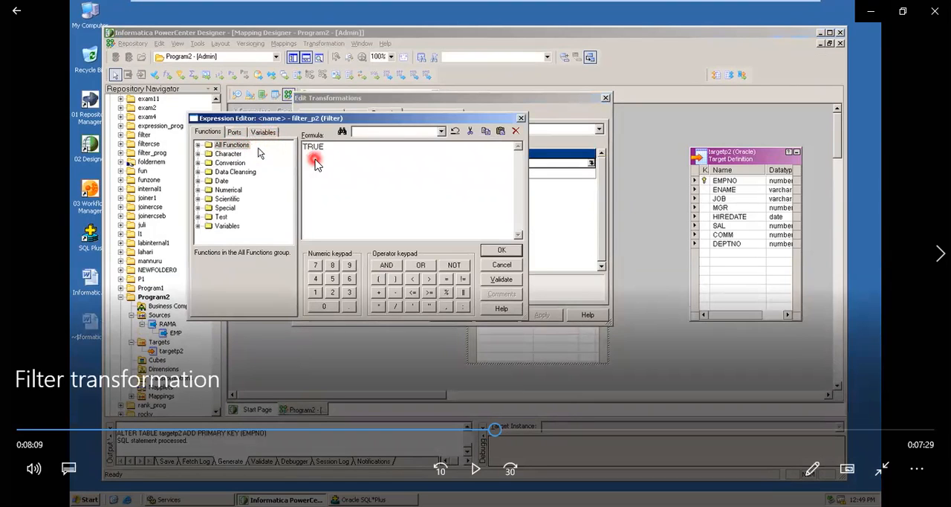
key("space")
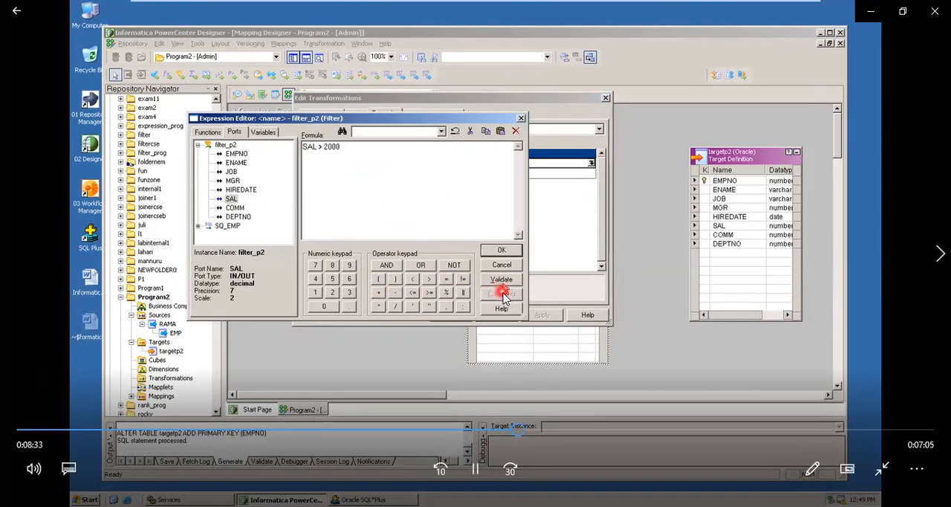
key("space")
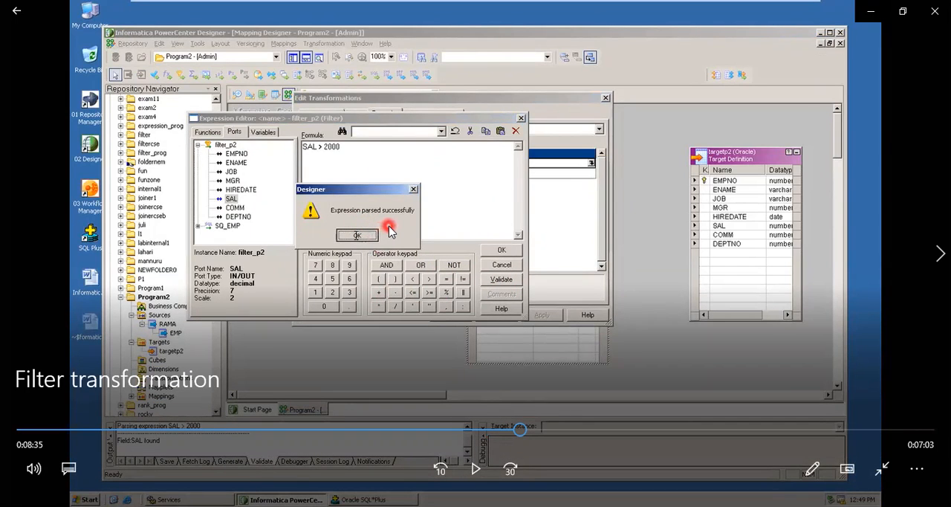
key("space")
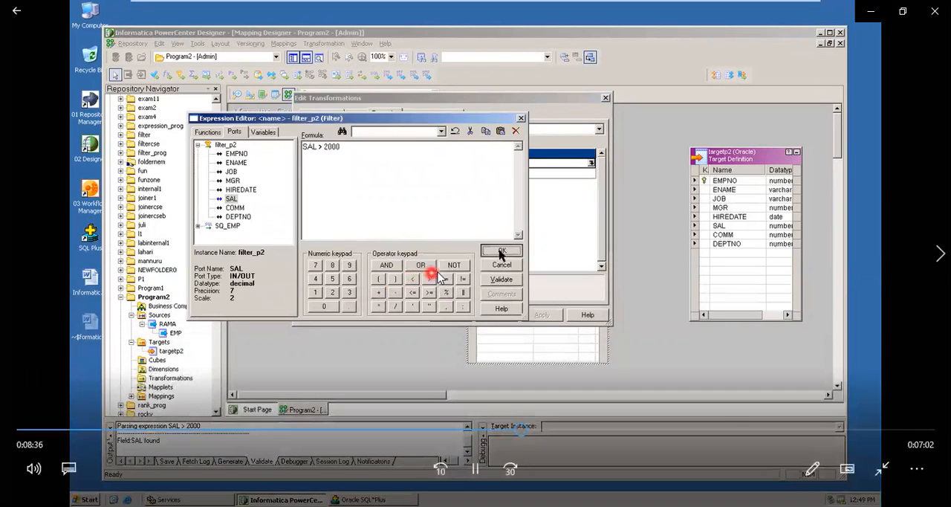
key("space")
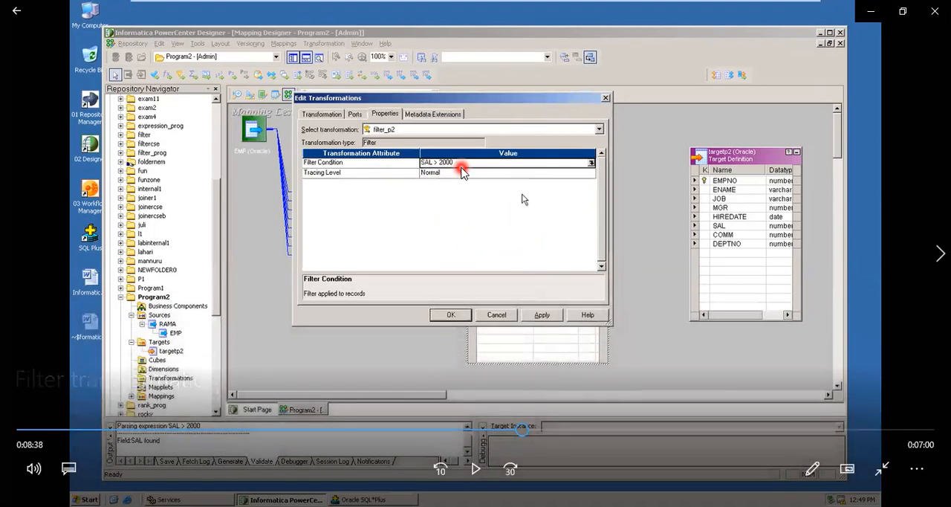
key("space")
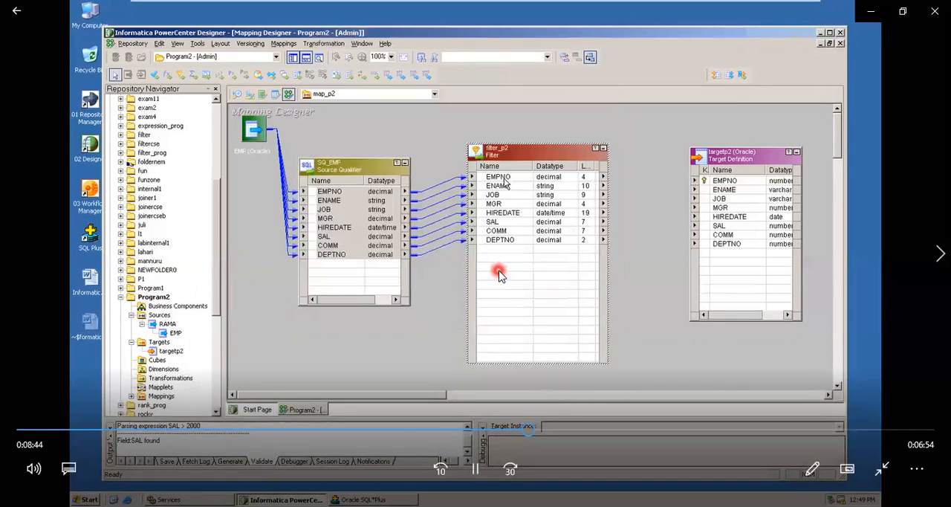
Play the video section on linking the filter_p2 columns to targetp2 and saving map_p2, pausing at the target columns and the linked mapping.
left_click(499, 275)
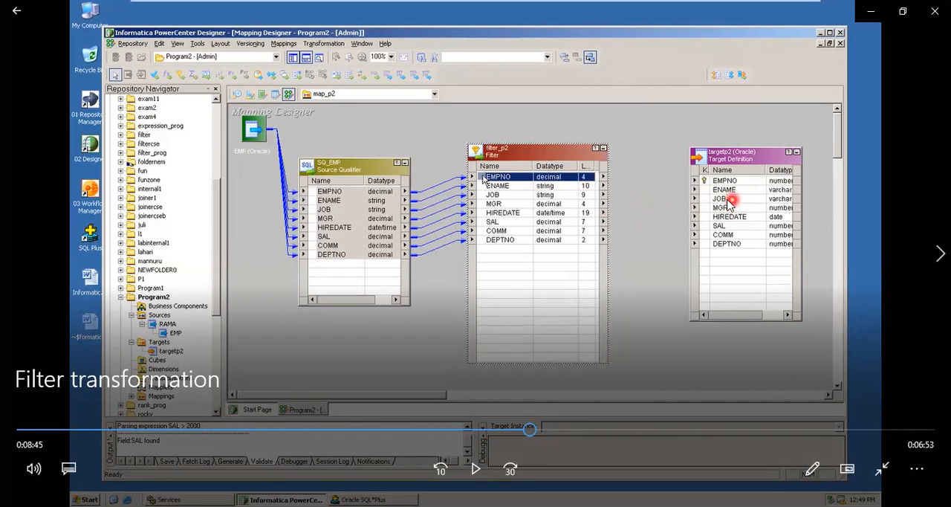
key("space")
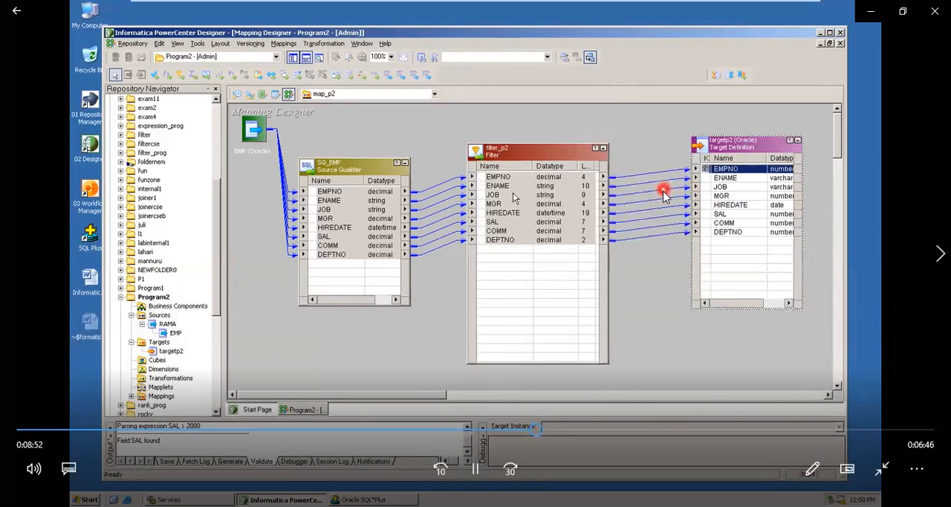
key("space")
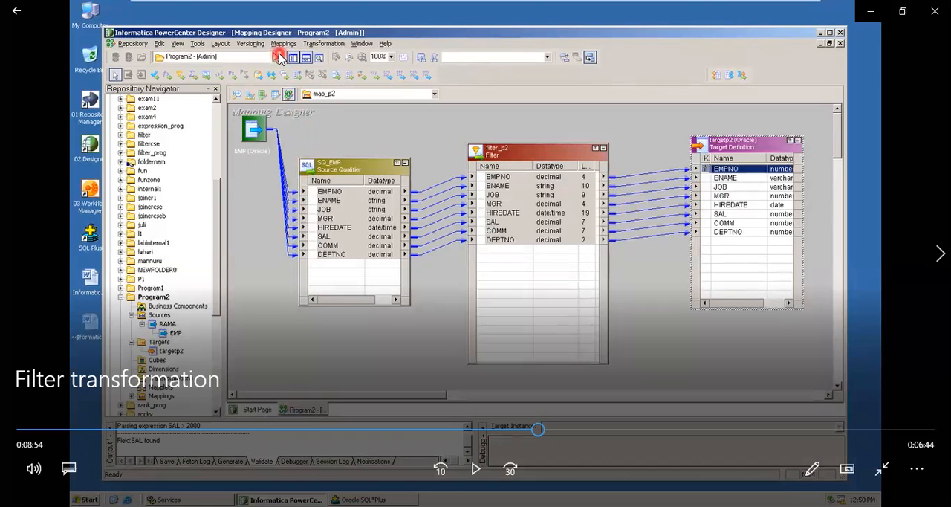
key("space")
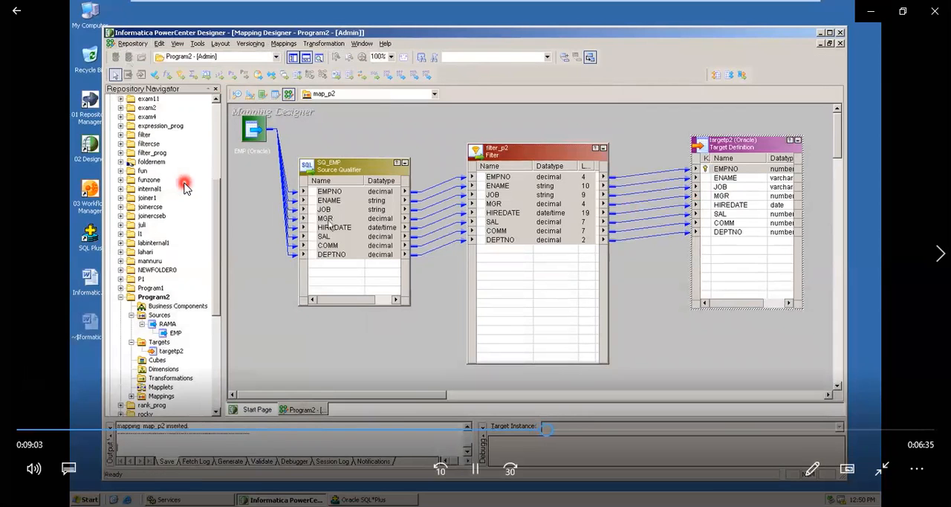
key("space")
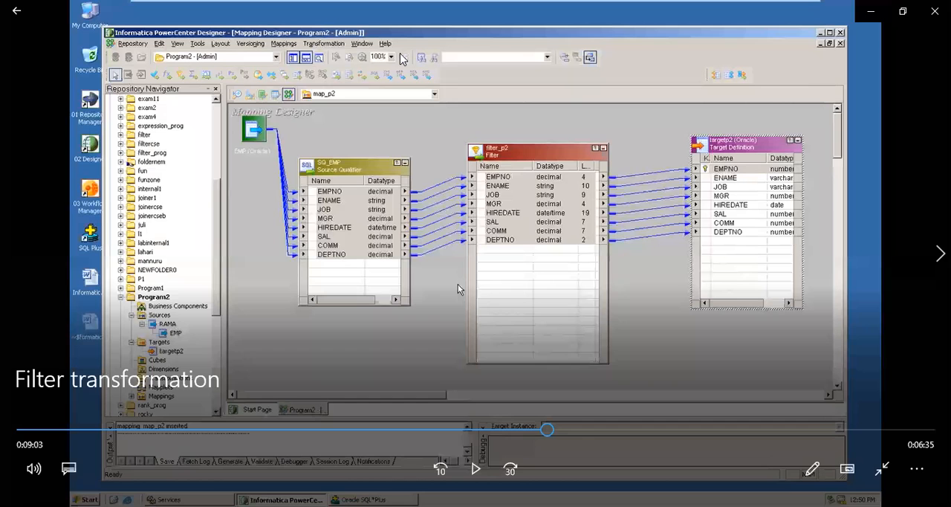
Play the video section on connecting Workflow Manager to the Admin repository and opening Program2, pausing at the desktop, login dialog and Task Developer.
left_click(464, 324)
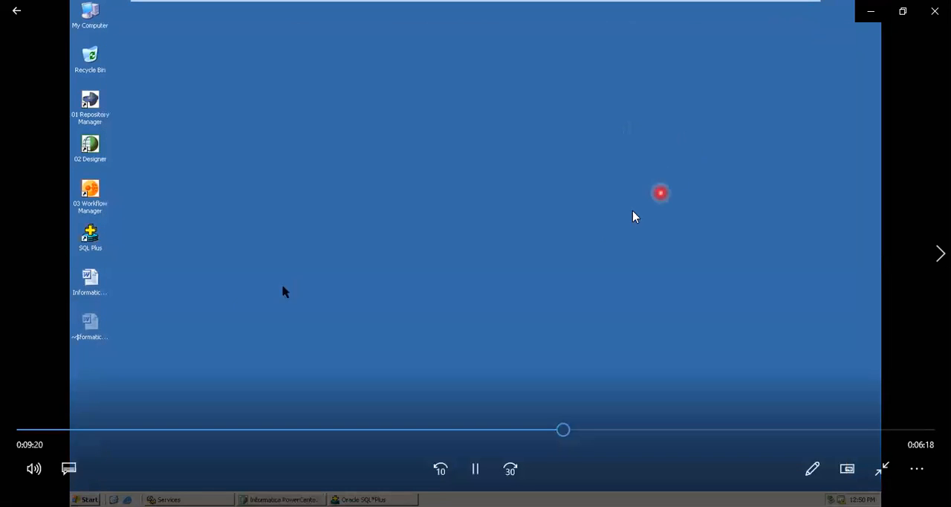
left_click(210, 274)
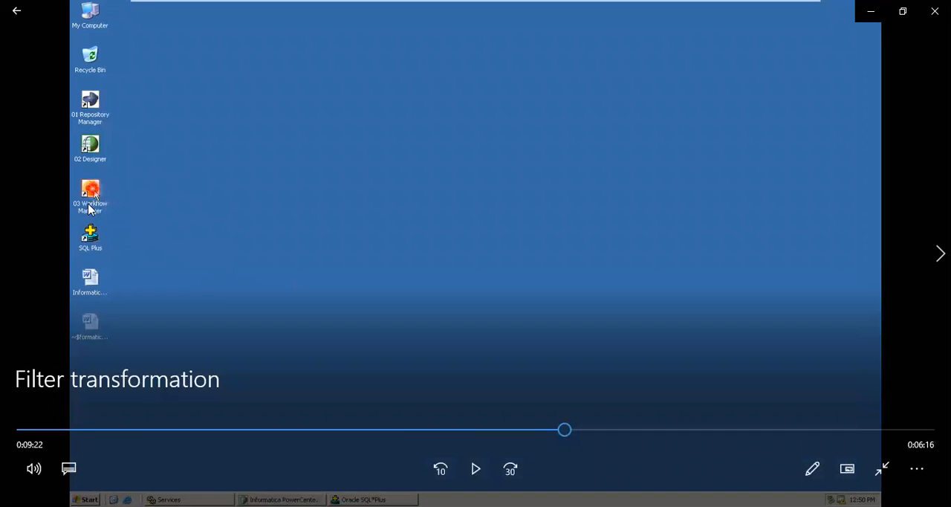
left_click(153, 227)
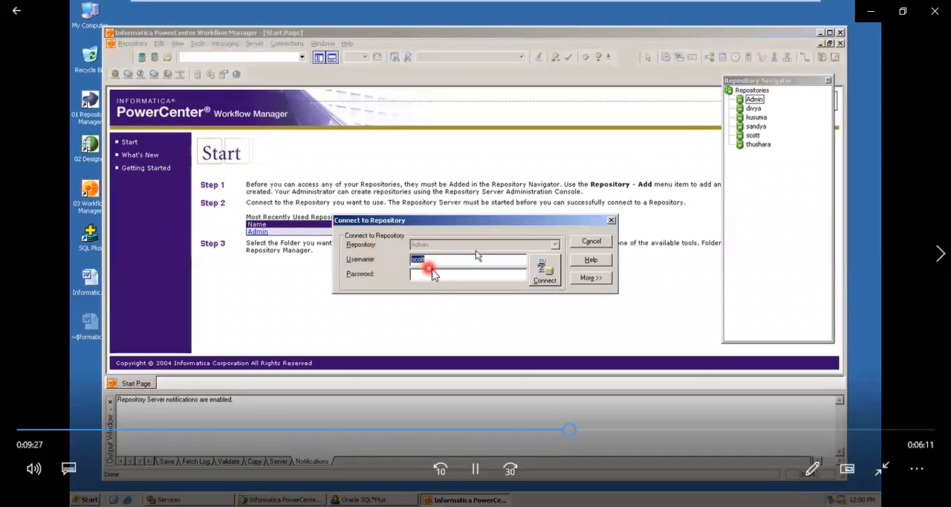
left_click(391, 274)
left_click(439, 275)
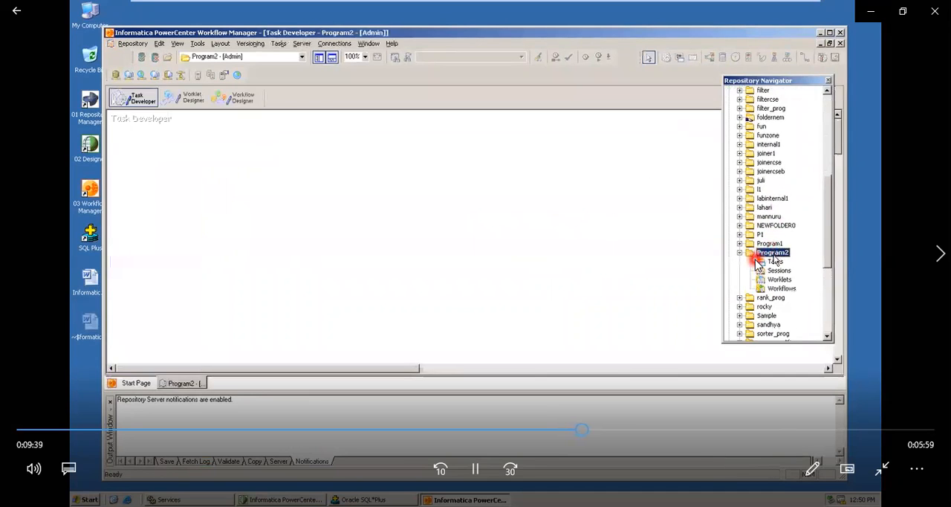
left_click(377, 195)
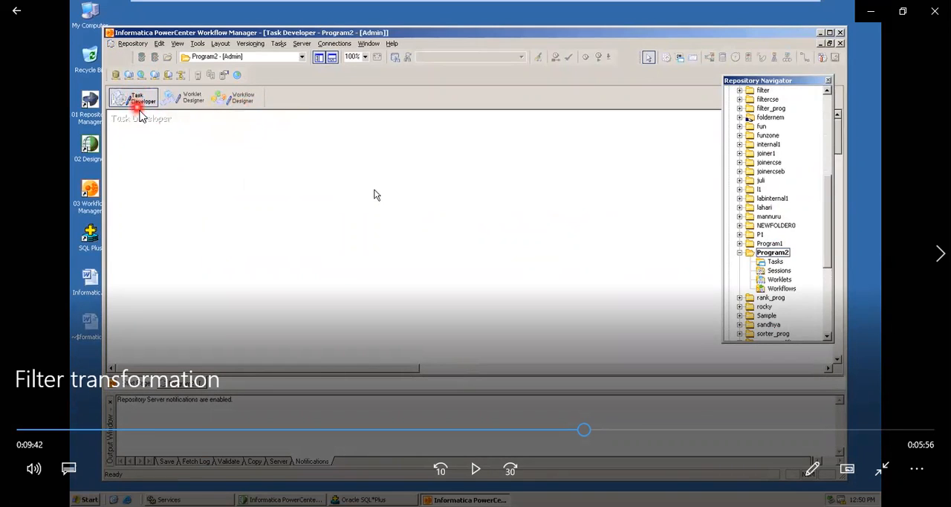
Play the video section on creating a Session task named task_p2, pausing at the task type choices and the task name.
key("space")
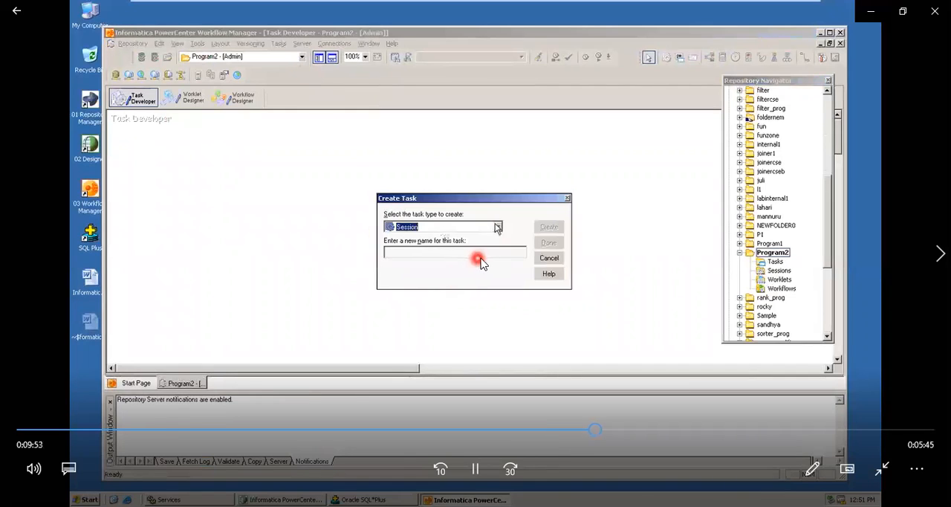
left_click(487, 260)
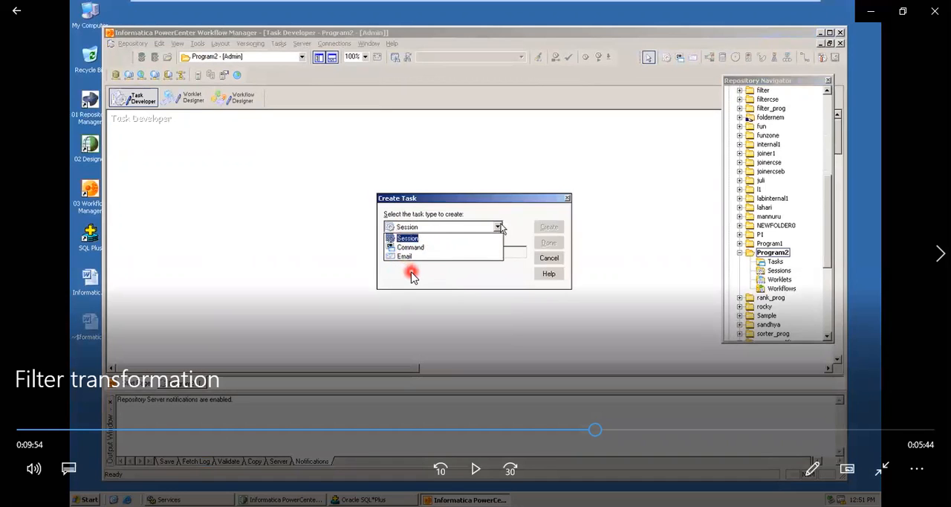
left_click(502, 229)
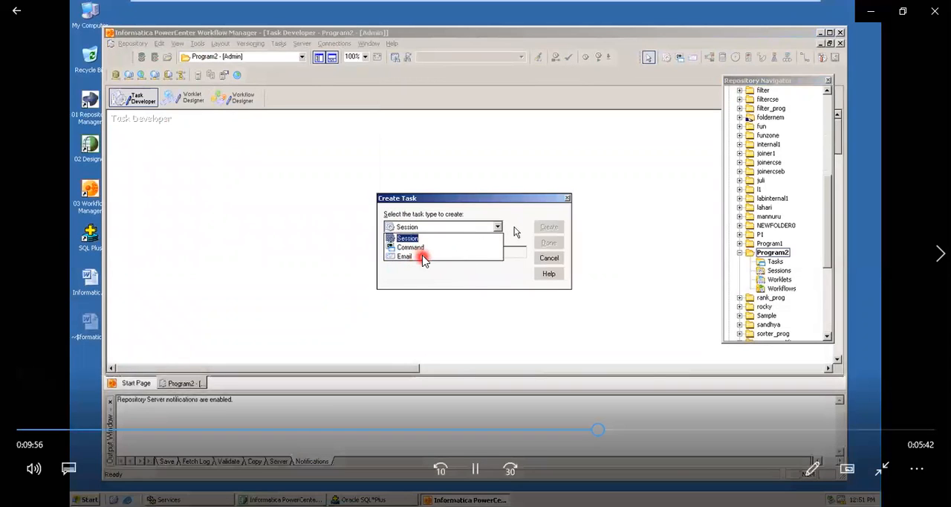
left_click(505, 270)
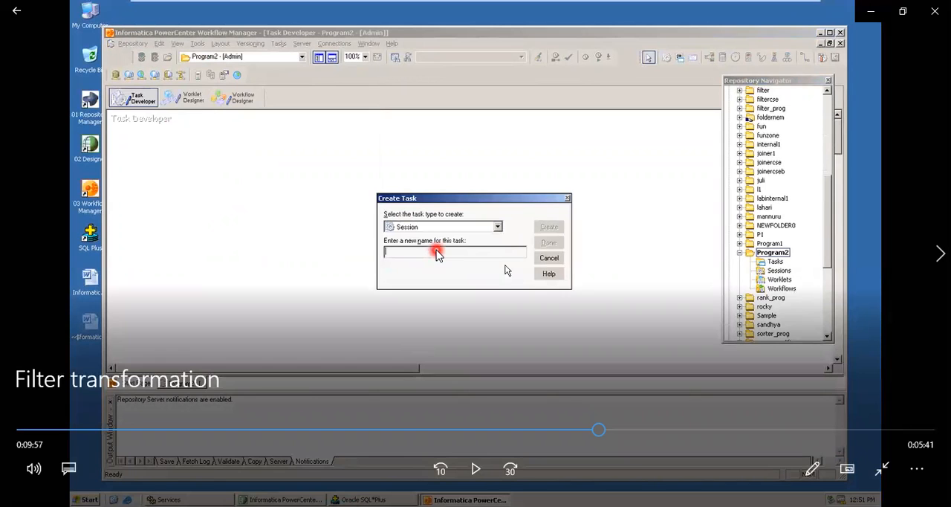
left_click(505, 270)
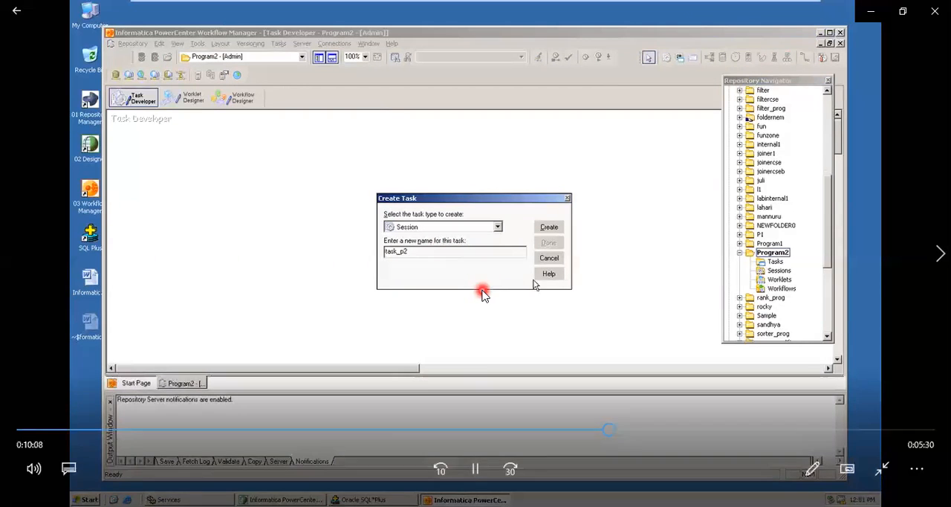
Play the video section on associating map_p2 with the task_p2 session and placing the task in the workspace, pausing at the mapping selection.
left_click(435, 258)
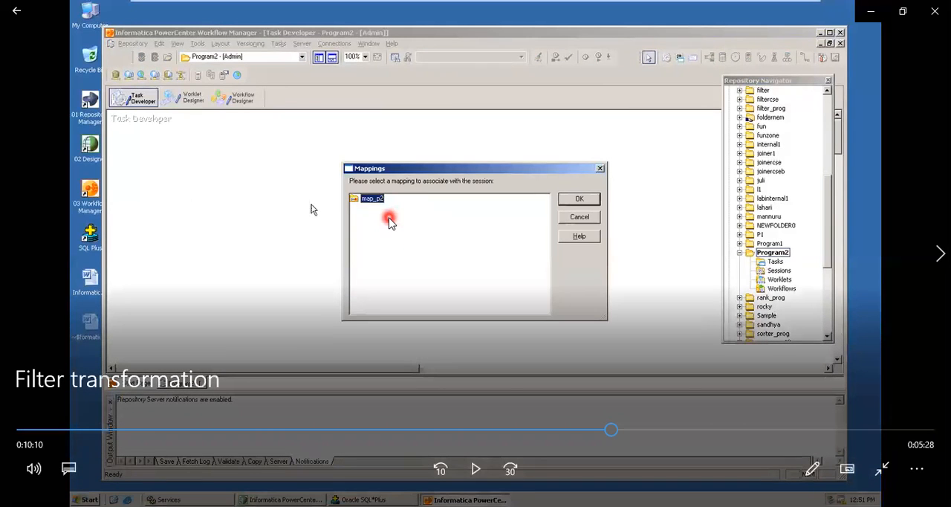
key("space")
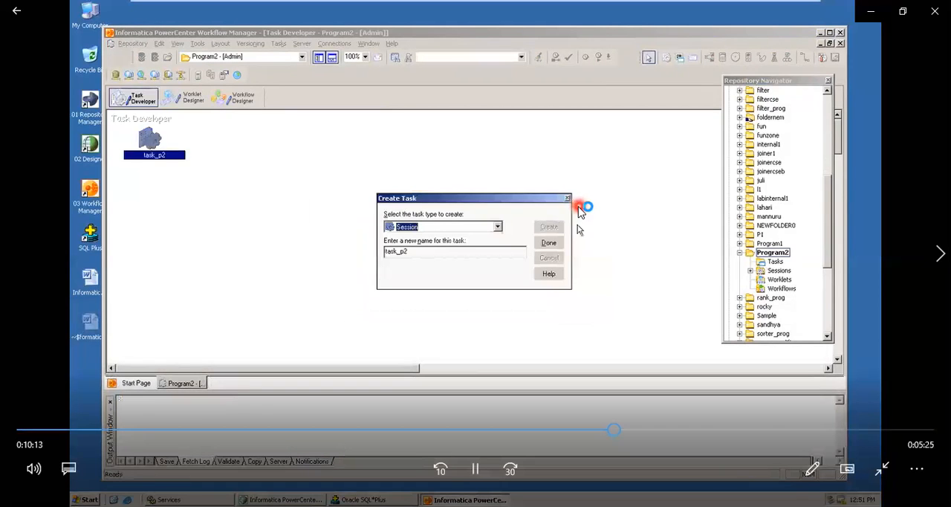
key("space")
key("space")
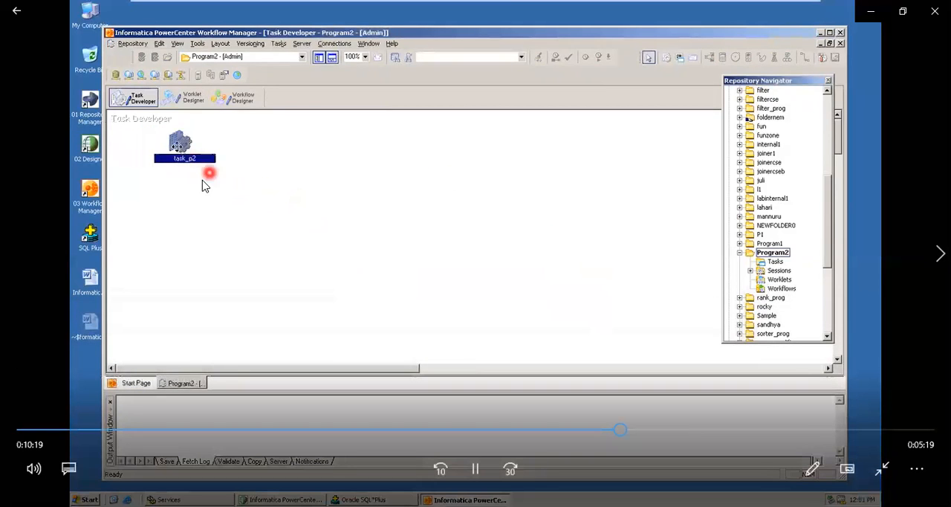
Play the video section on opening the Relational Connection Browser, pausing at the finished task, the Connections commands and the option for a new connection.
left_click(386, 58)
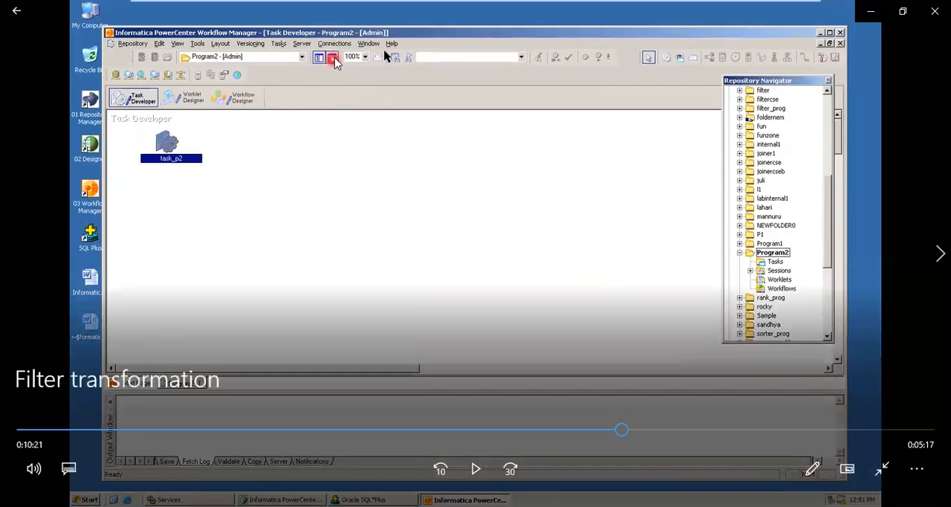
key("space")
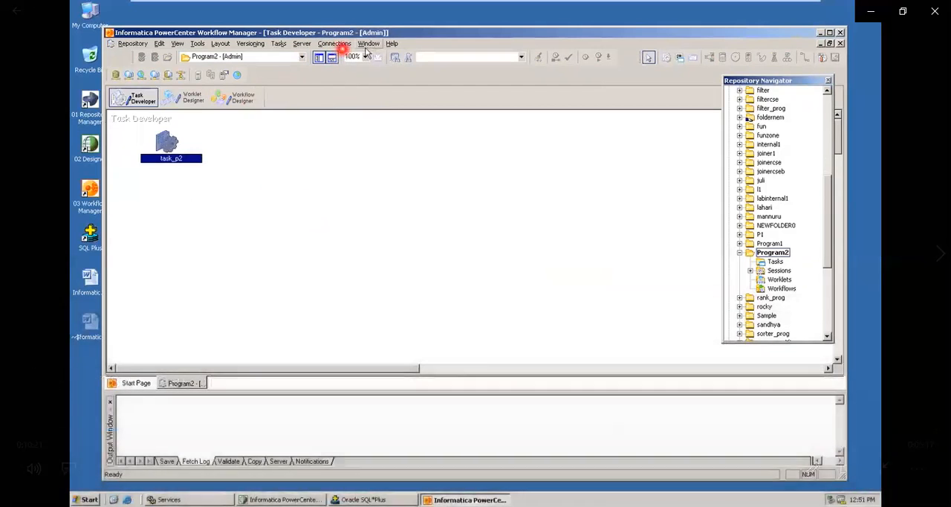
key("space")
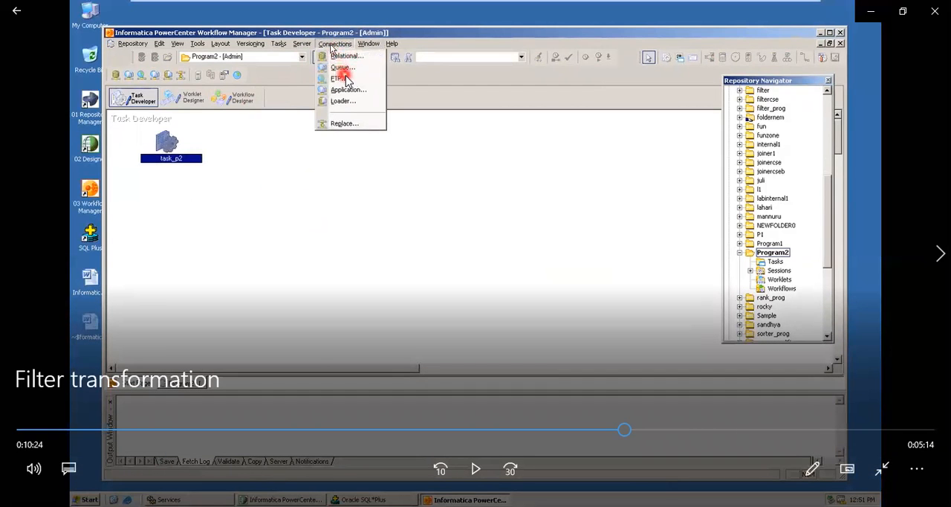
key("space")
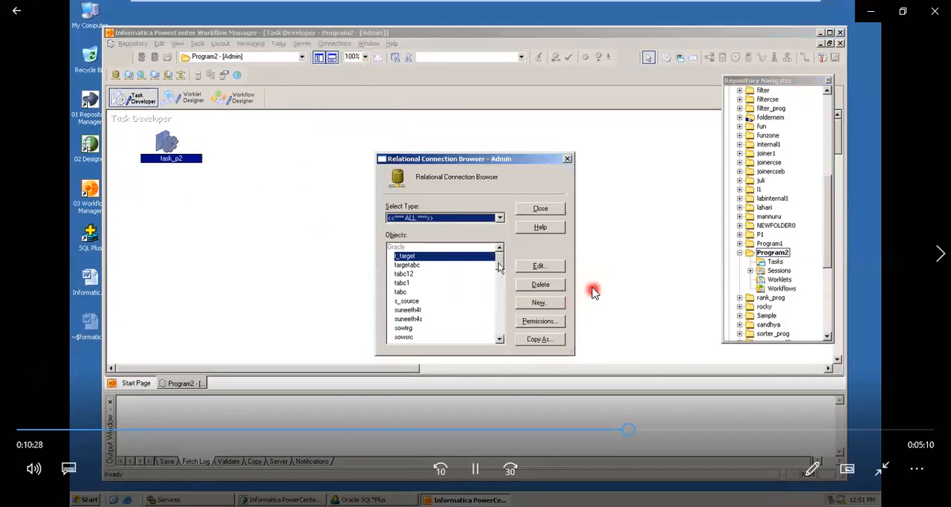
key("space")
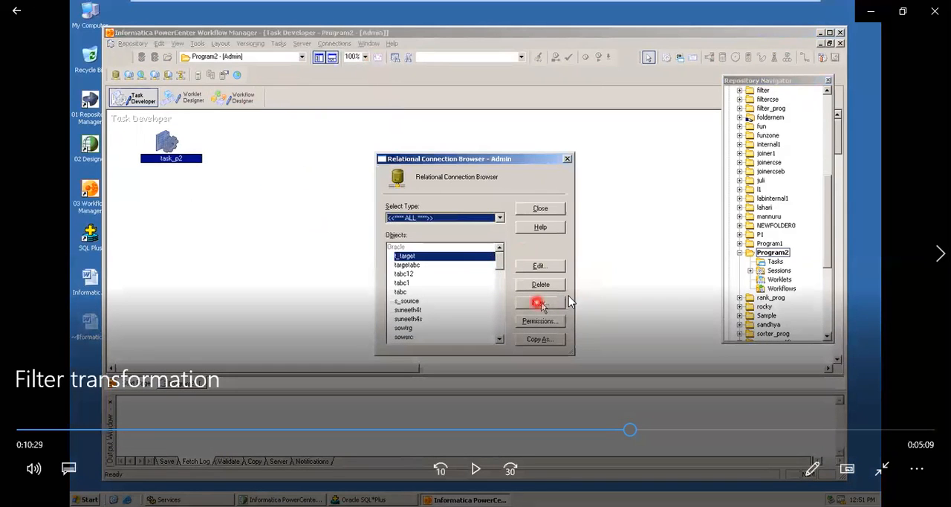
Play the video section on creating connections p2a and p2b and assigning p2b to targetp2, pausing at the target's load properties.
key("space")
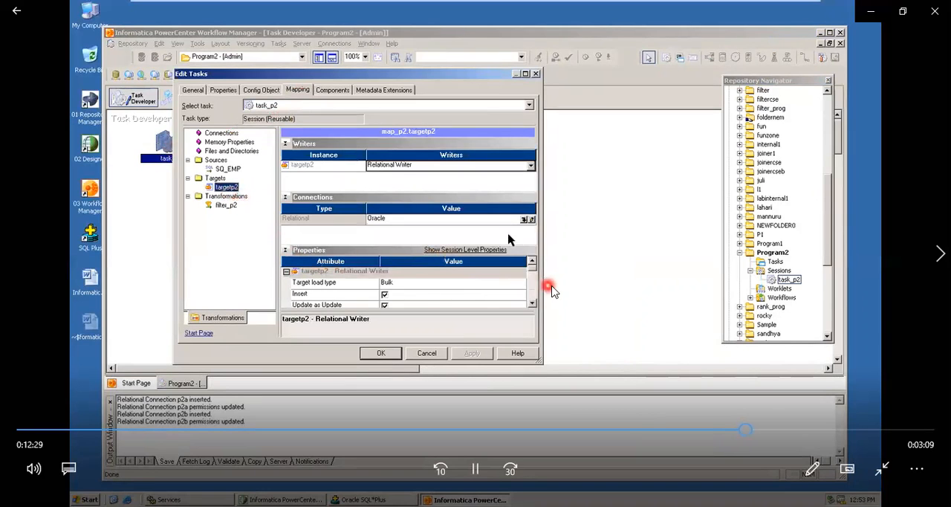
key("space")
key("space")
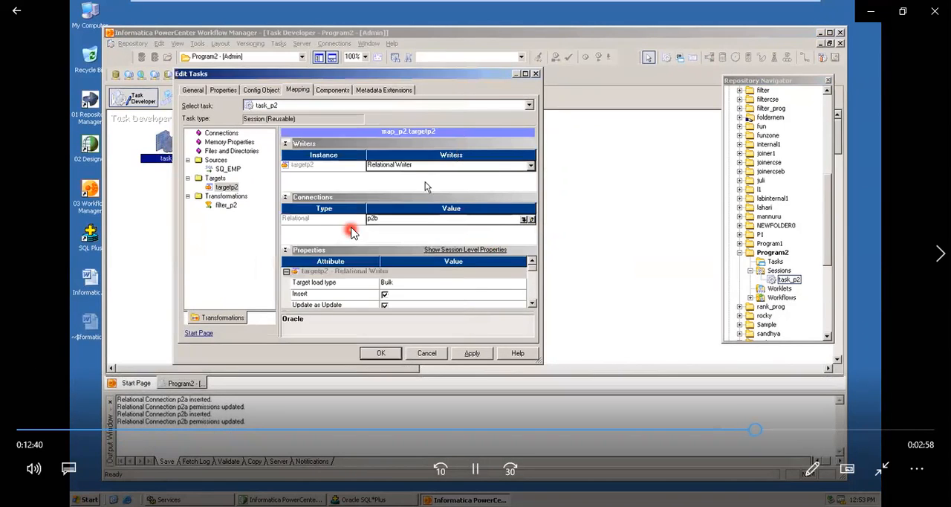
left_click(404, 287)
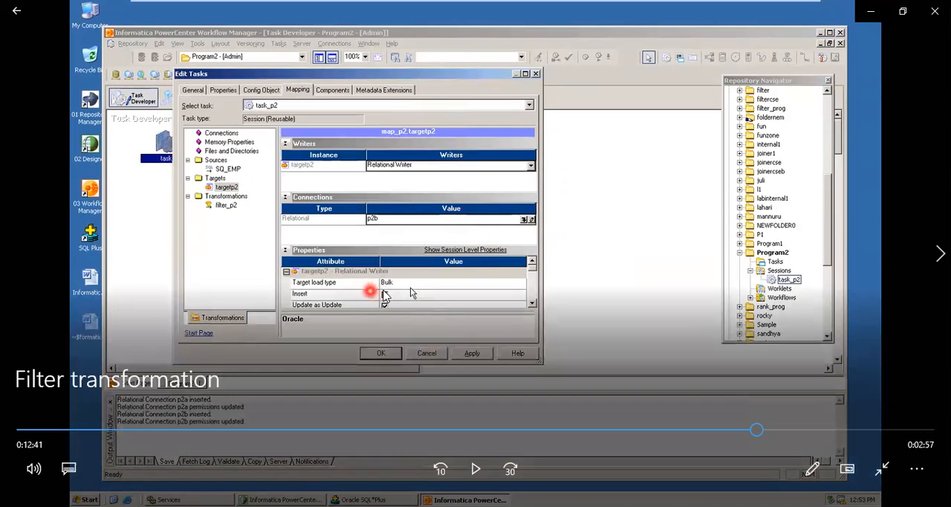
key("space")
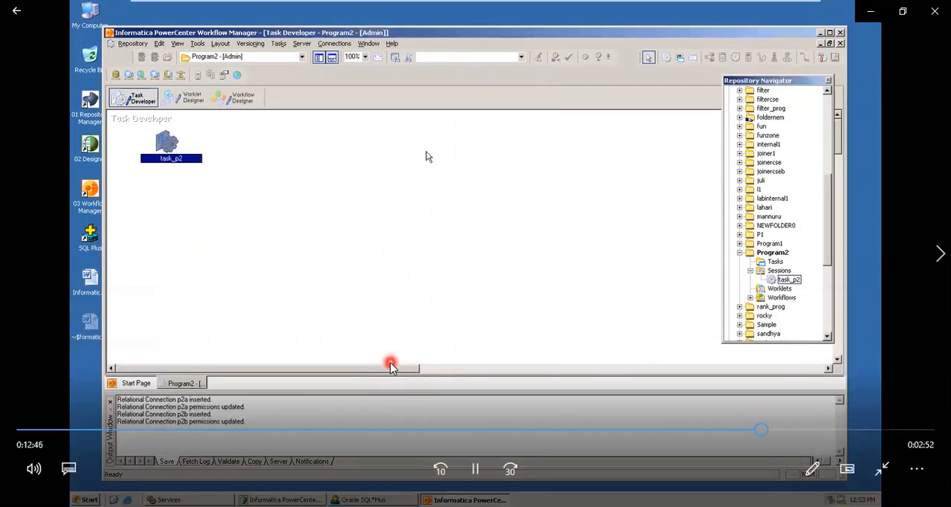
Play the video section on creating workflow work_p2 and adding task_p2, pausing at the saved task and the session in the navigator.
key("space")
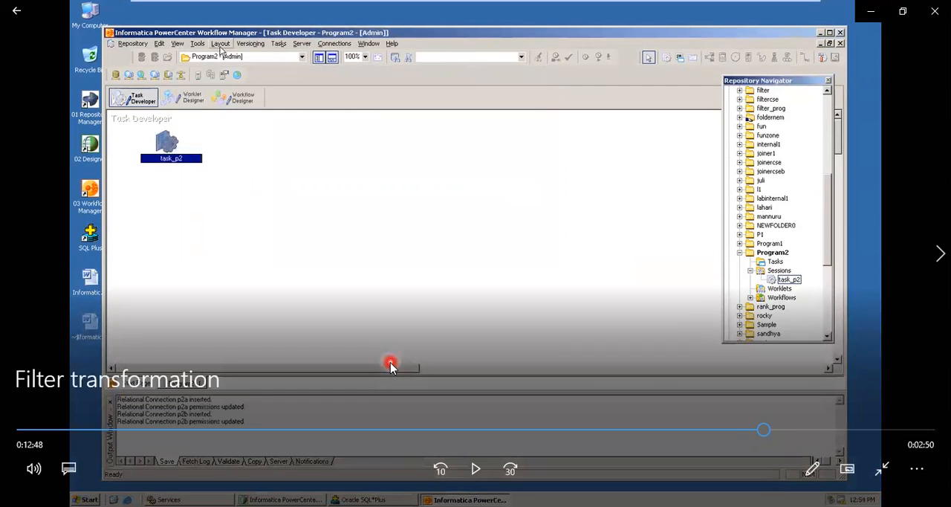
key("space")
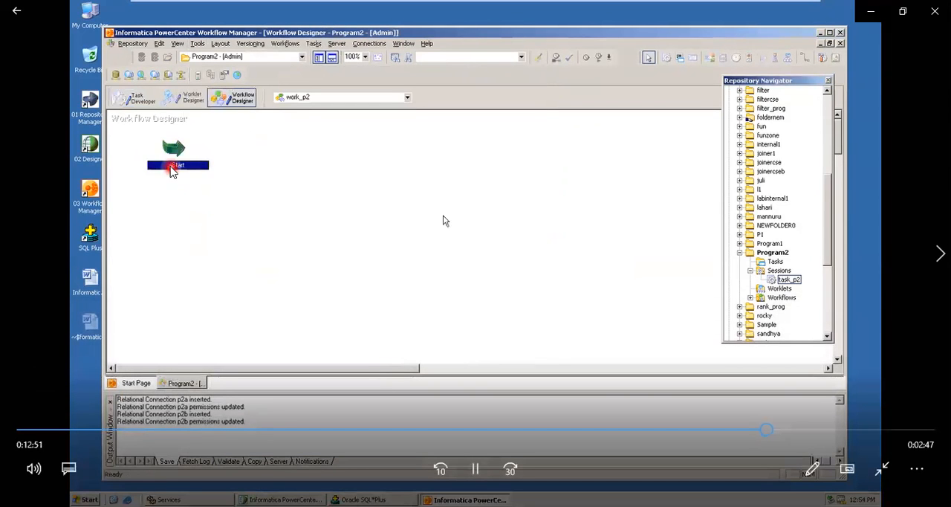
left_click(208, 195)
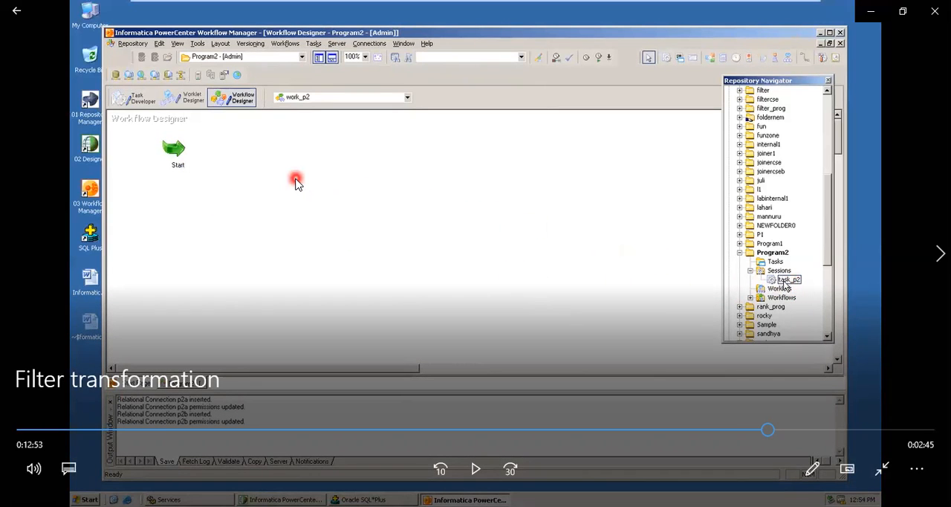
left_click(802, 281)
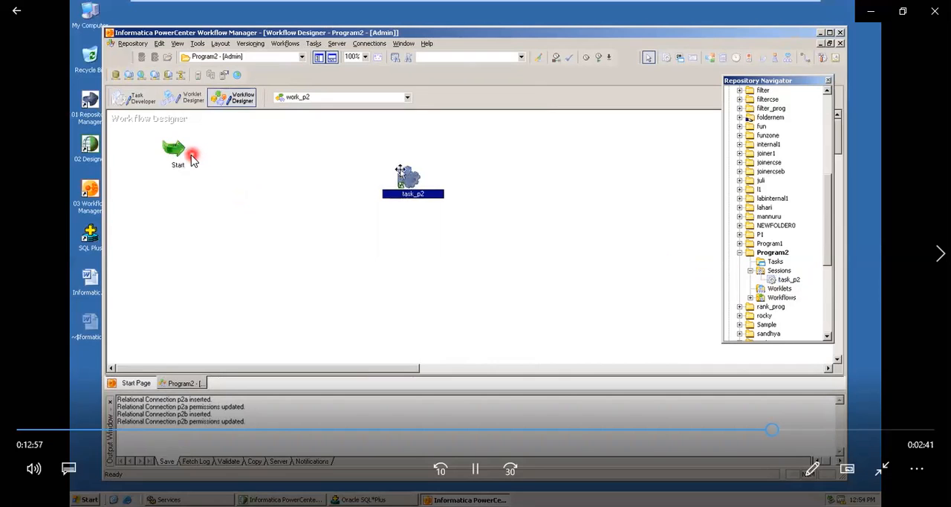
Play the video section on linking Start to task_p2 and saving work_p2, pausing before the link and at the finished link.
key("space")
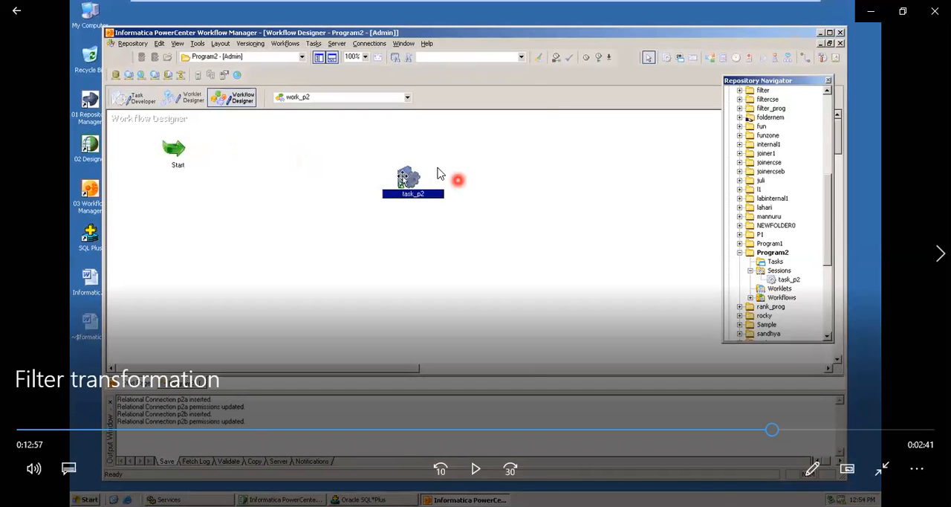
key("space")
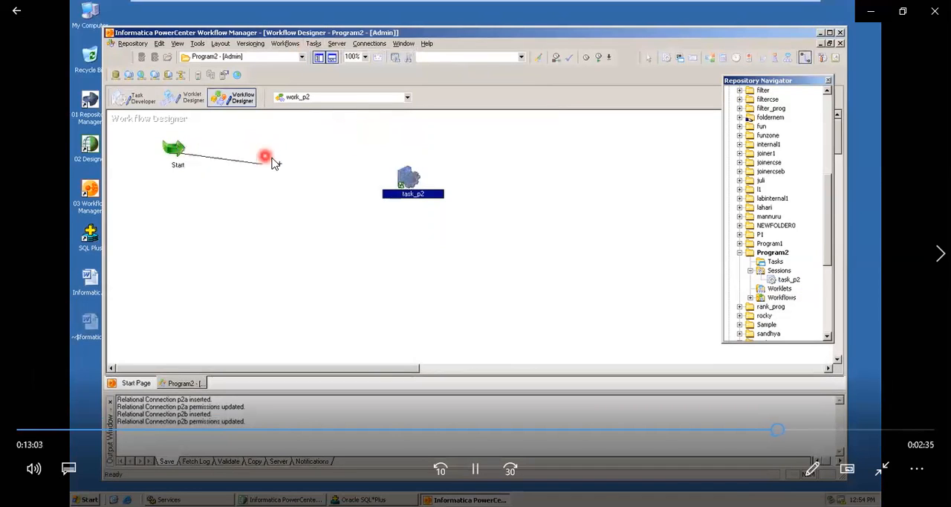
left_click(478, 227)
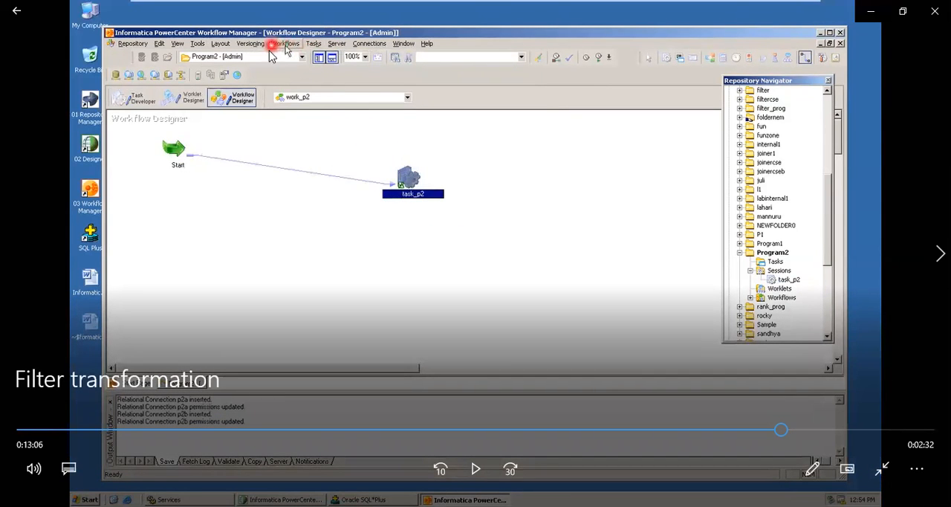
left_click(276, 52)
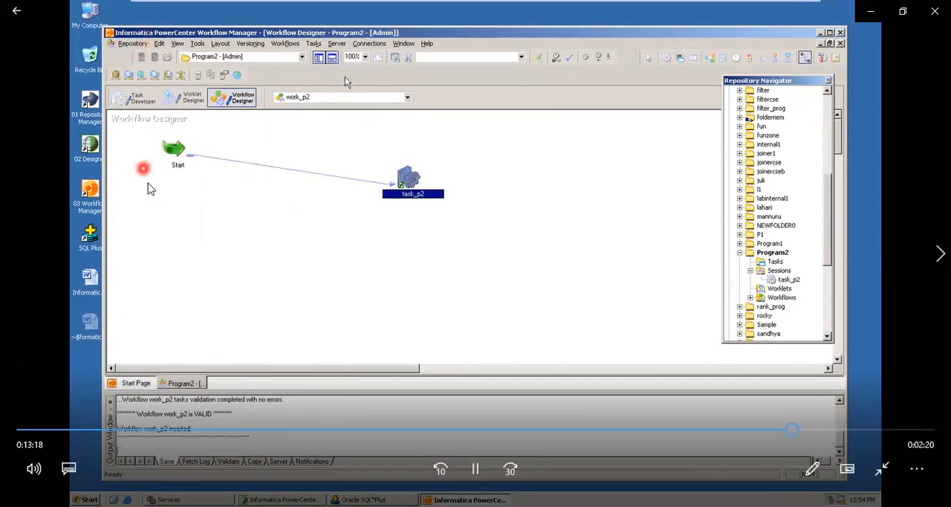
Play the video section on running work_p2 and checking task_p2 in Workflow Monitor, pausing at the workflow run and the source and target row statistics.
key("space")
key("space")
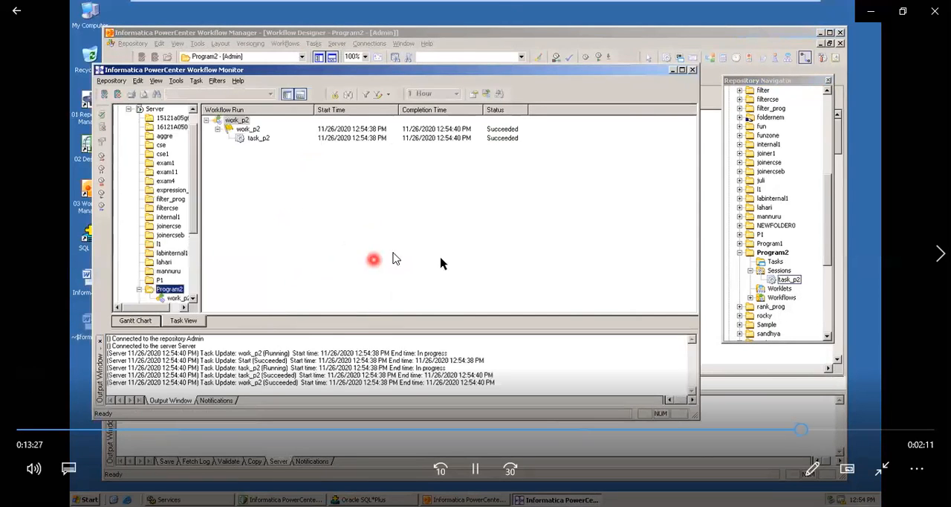
key("space")
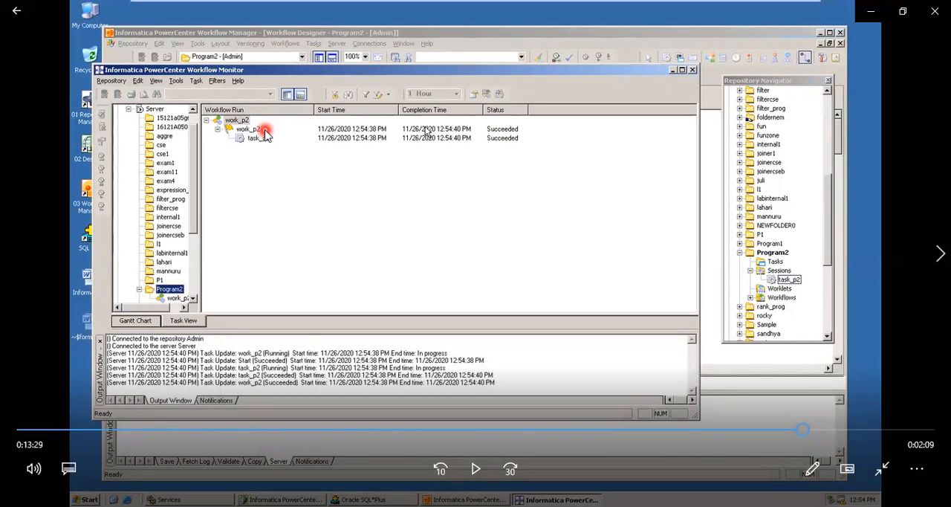
key("space")
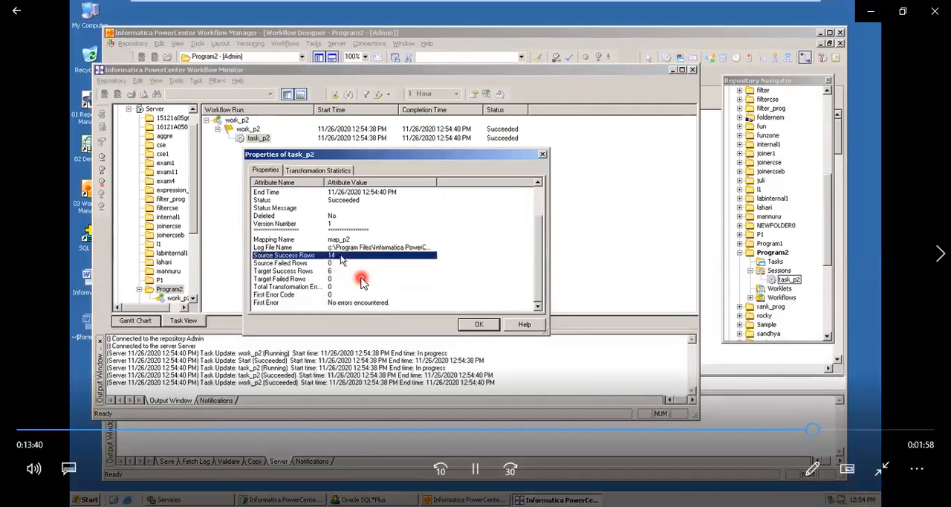
left_click(344, 268)
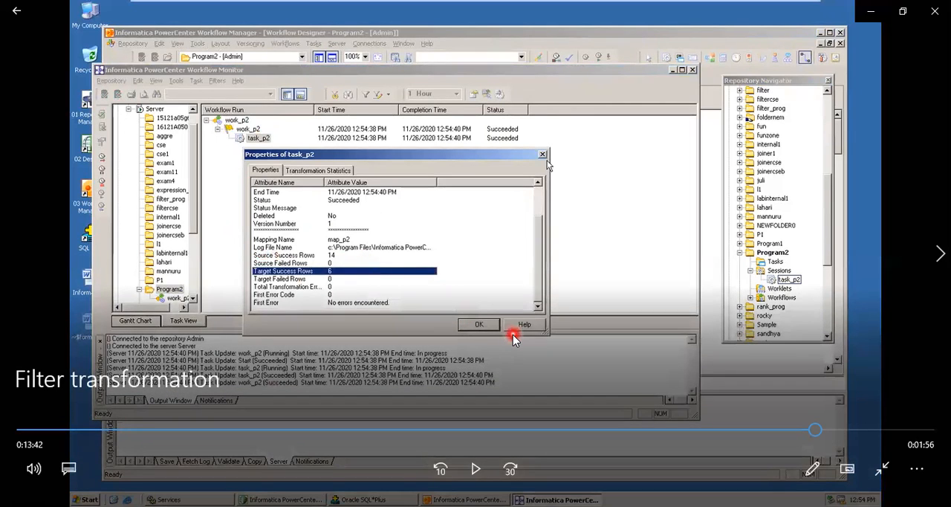
left_click(513, 335)
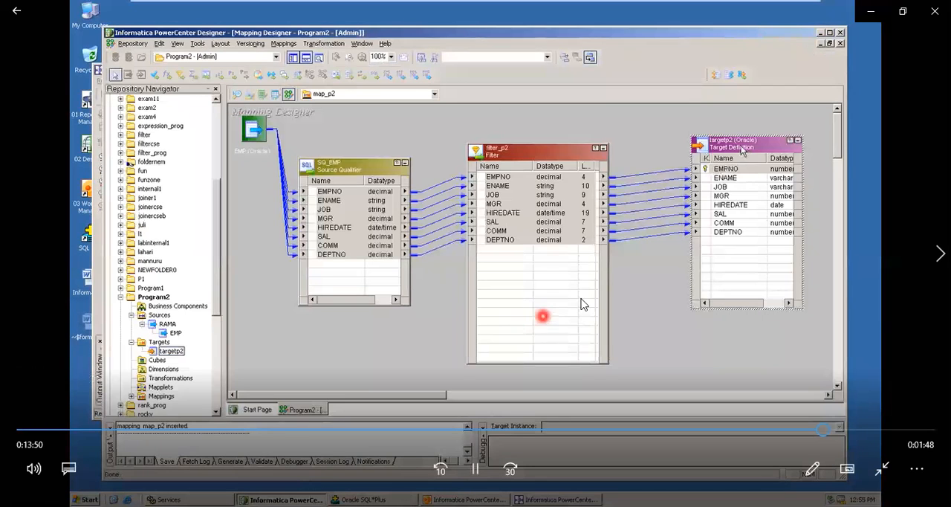
Play the video section on previewing targetp2 through the RAMA data source, pausing at the Preview Data command, data source list and login fields.
key("space")
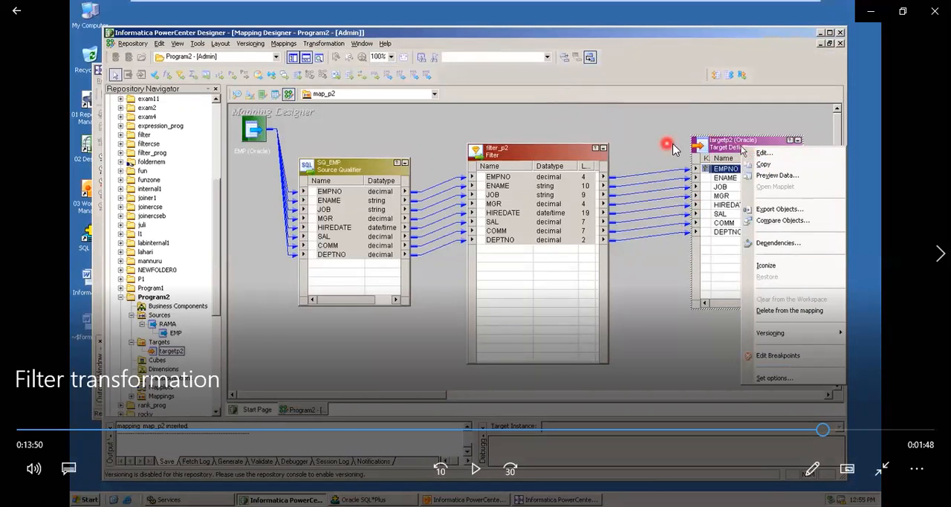
left_click(796, 179)
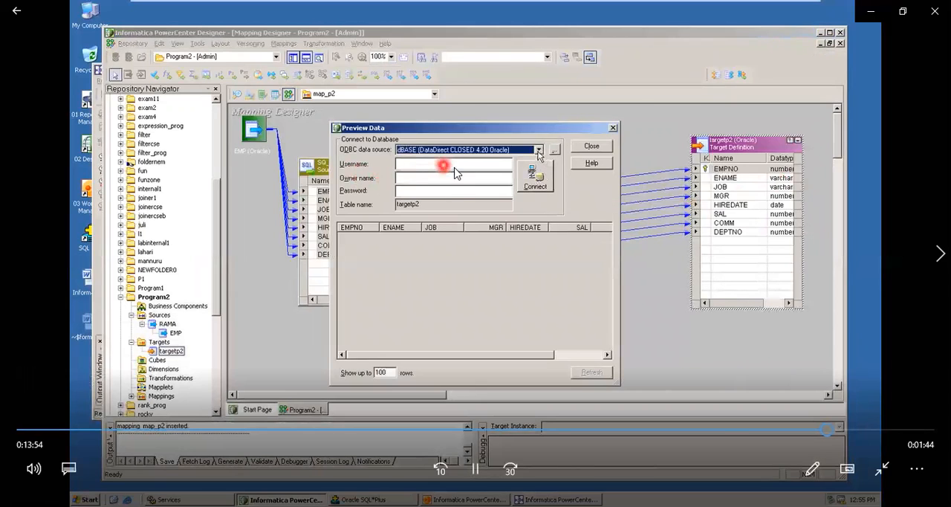
left_click(404, 161)
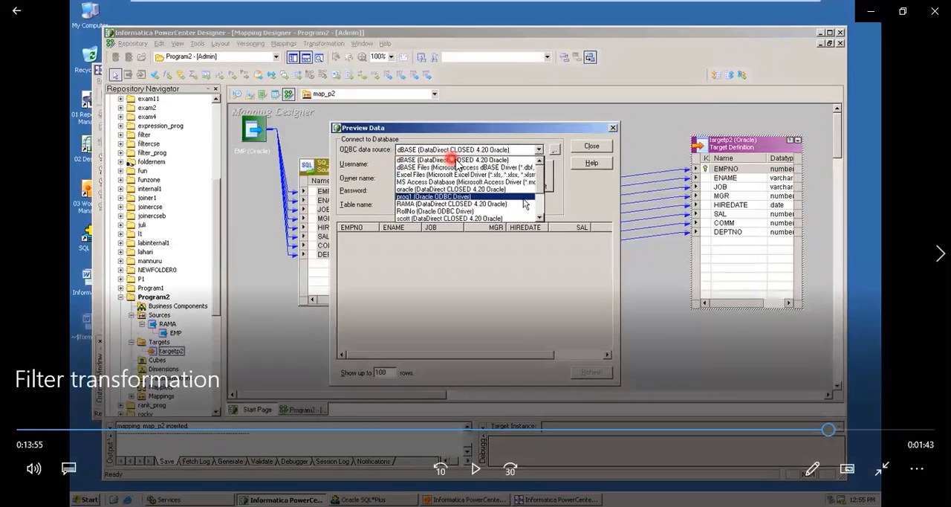
left_click(492, 211)
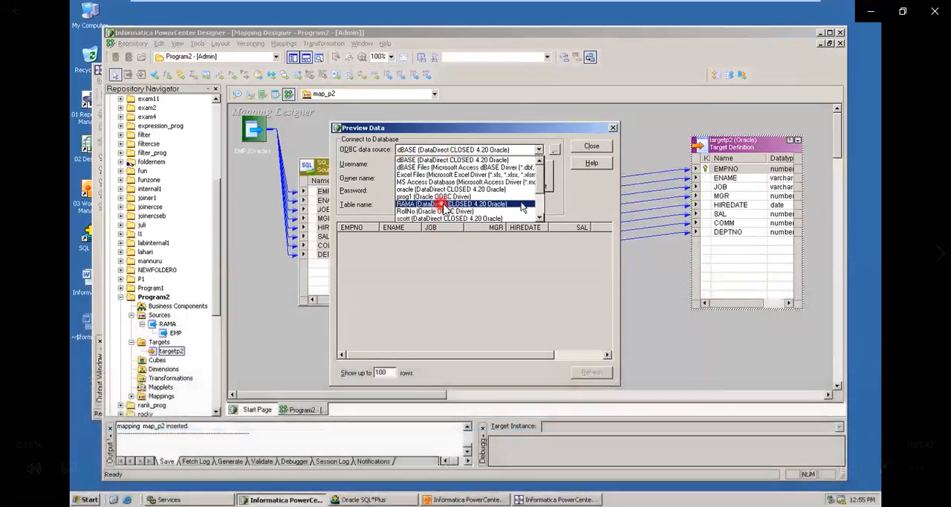
left_click(434, 169)
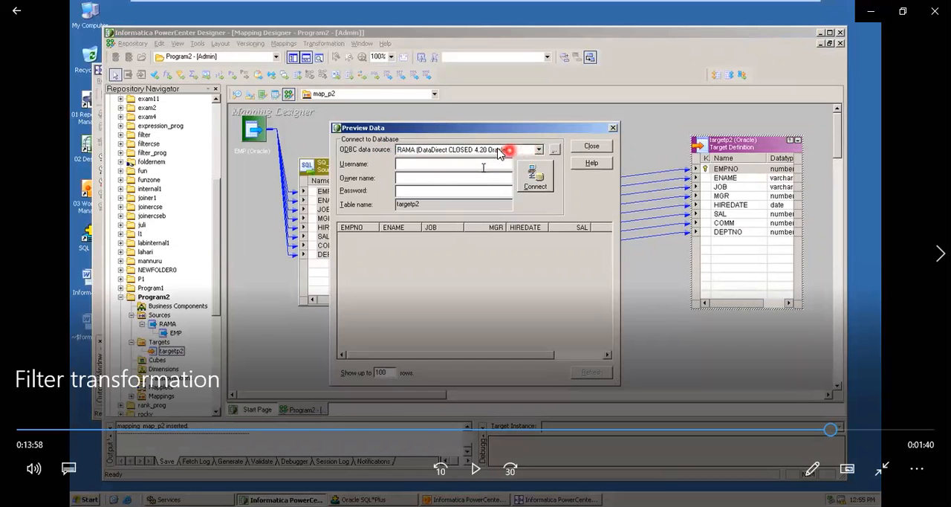
left_click(450, 172)
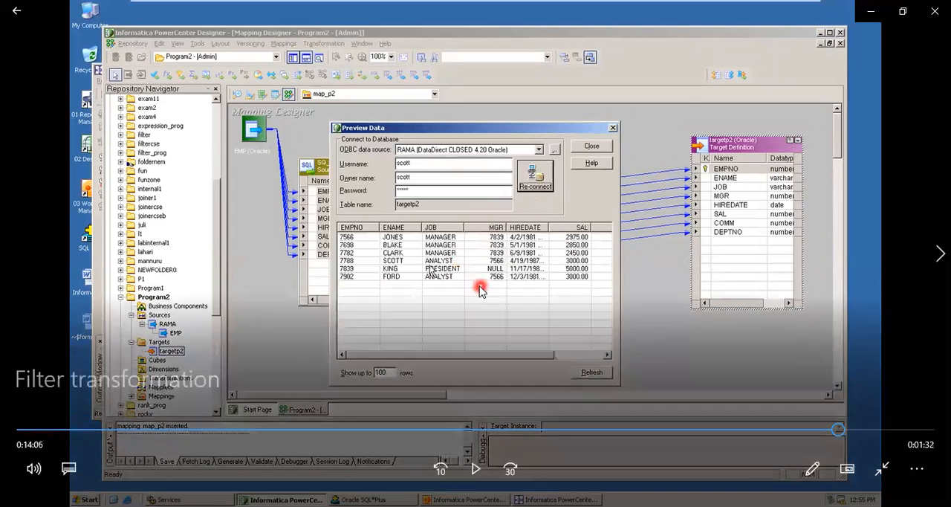
Play the video section on the previewed targetp2 records, pausing to examine the salary values of the filtered employees.
key("space")
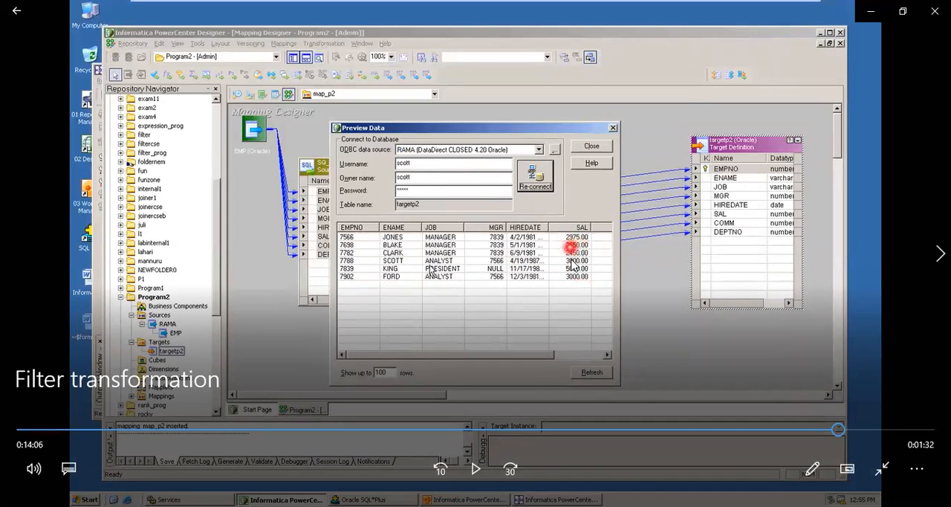
key("space")
key("space")
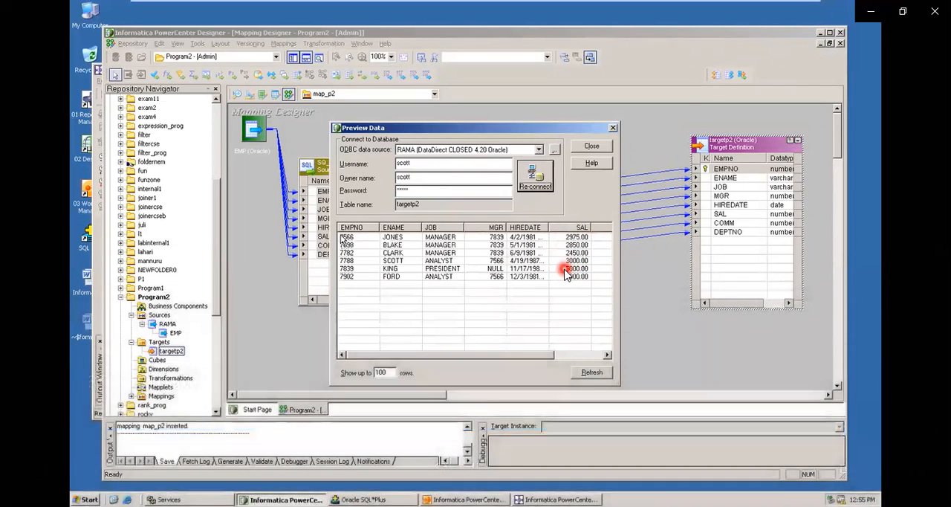
mouse_move(403, 243)
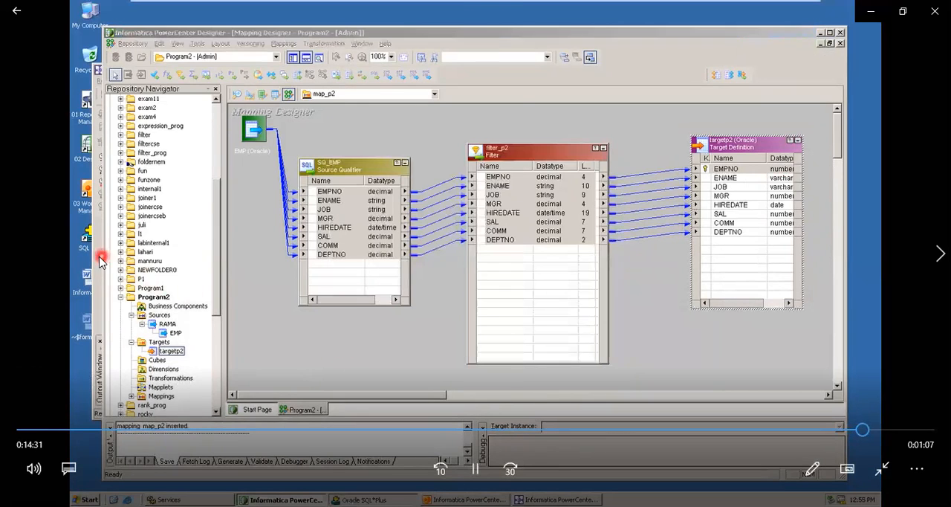
Play the video section on querying targetp2 and emp in SQL*Plus with the line size set to 100.
key("space")
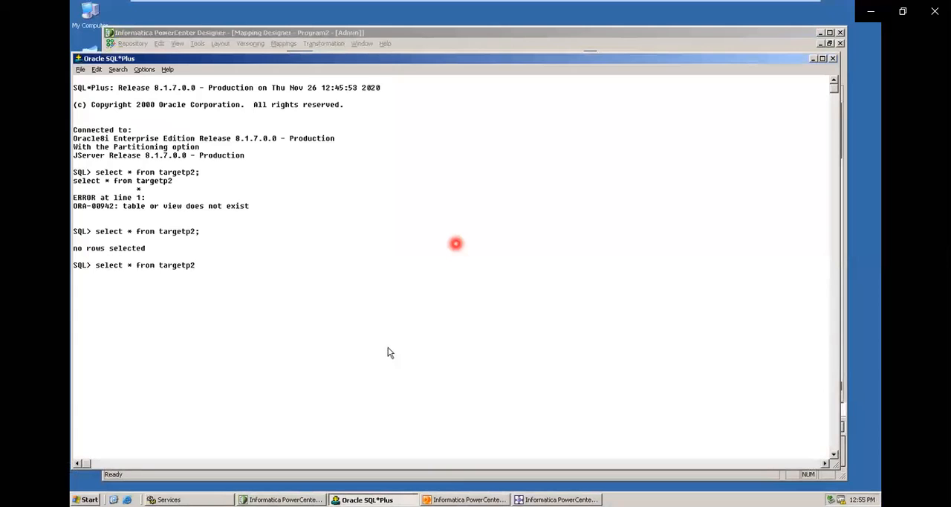
key("Return")
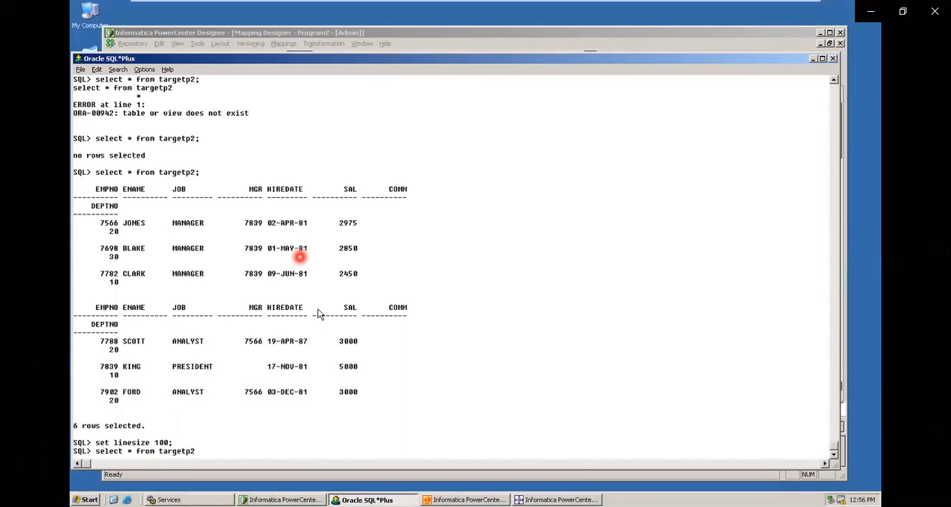
key("Return")
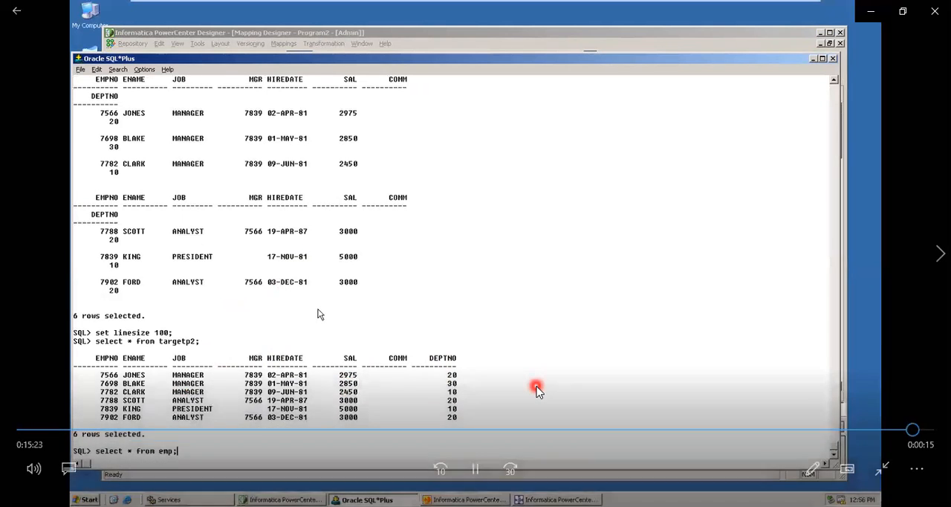
type(";")
key("Return")
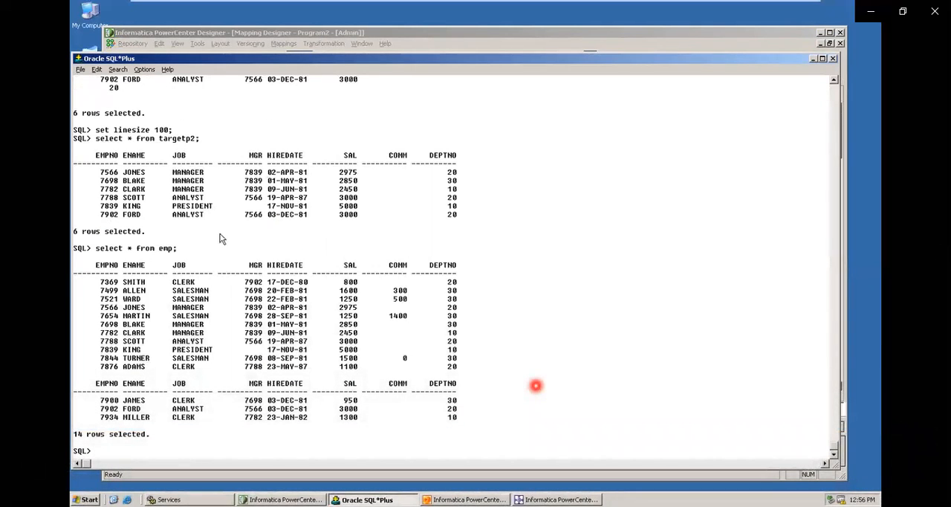
Play the closing video section comparing the targetp2 and emp query results, pausing to examine the salary columns.
key("space")
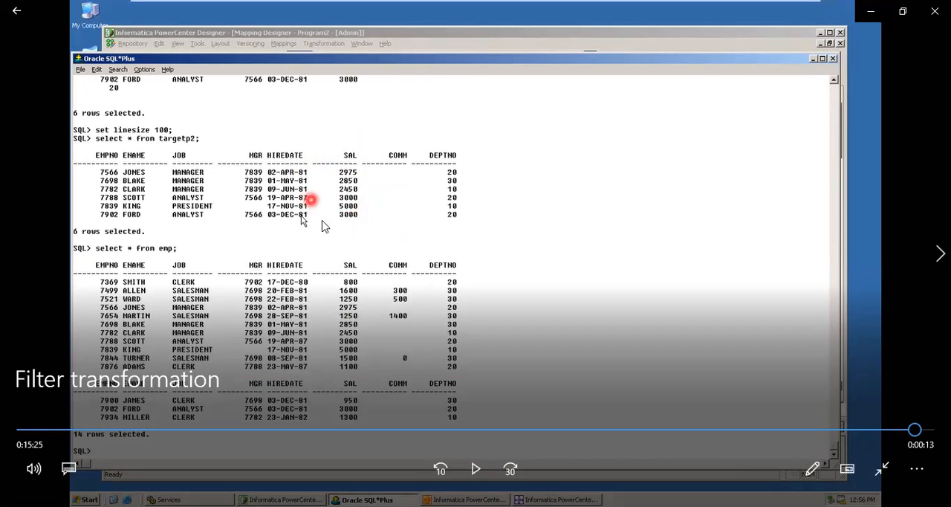
key("space")
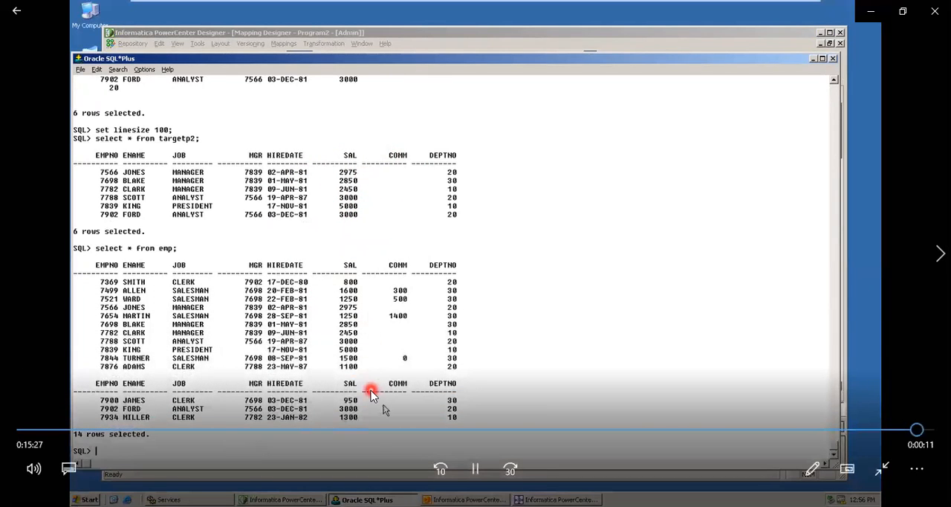
key("space")
key("space")
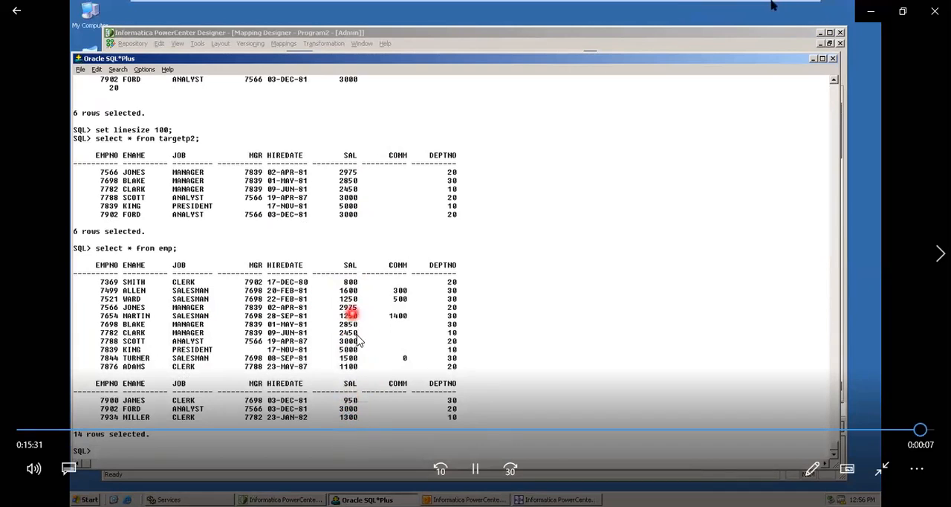
key("space")
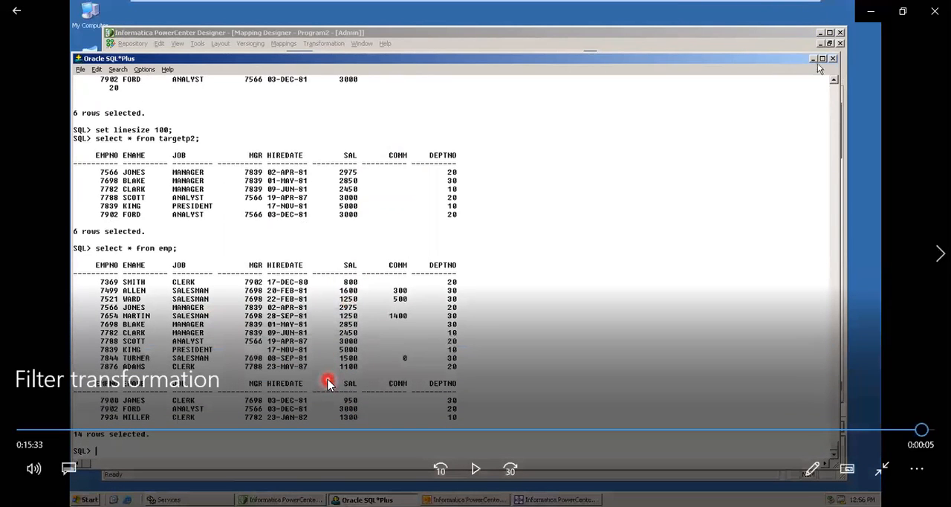